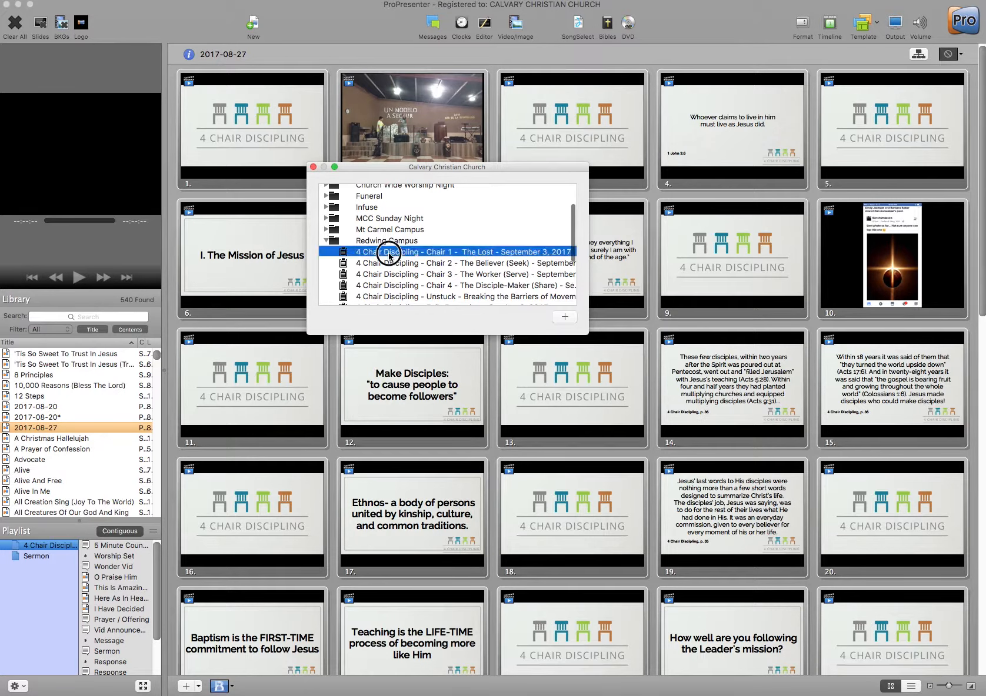
- Create a playlist from the Redwing Campus service '4 Chair Discipling - Chair 1 - The Lost - September 3, 2017'
left_click(566, 318)
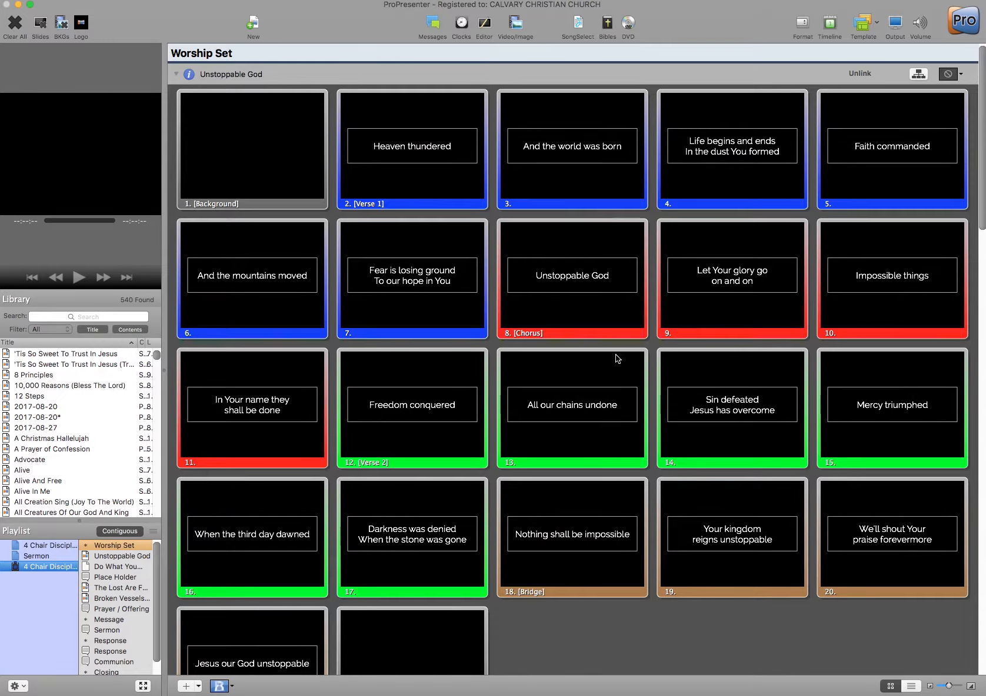
- Scroll through the Worship Set slides of Unstoppable God, The Lost Are Found and Broken Vessels
scroll(617, 359, "down", 8)
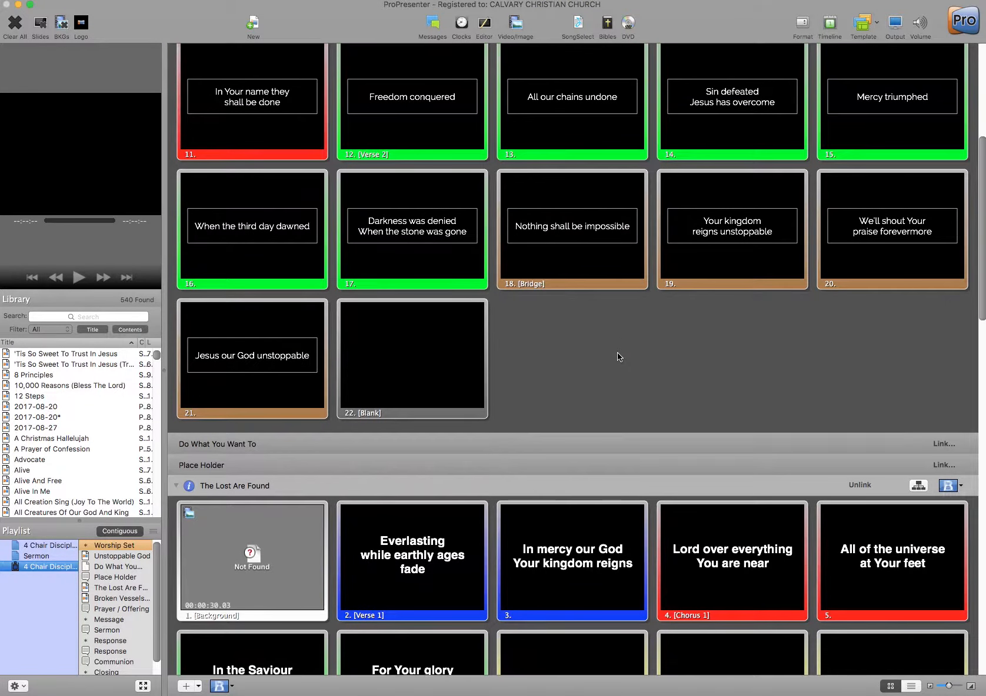
scroll(618, 355, "down", 3)
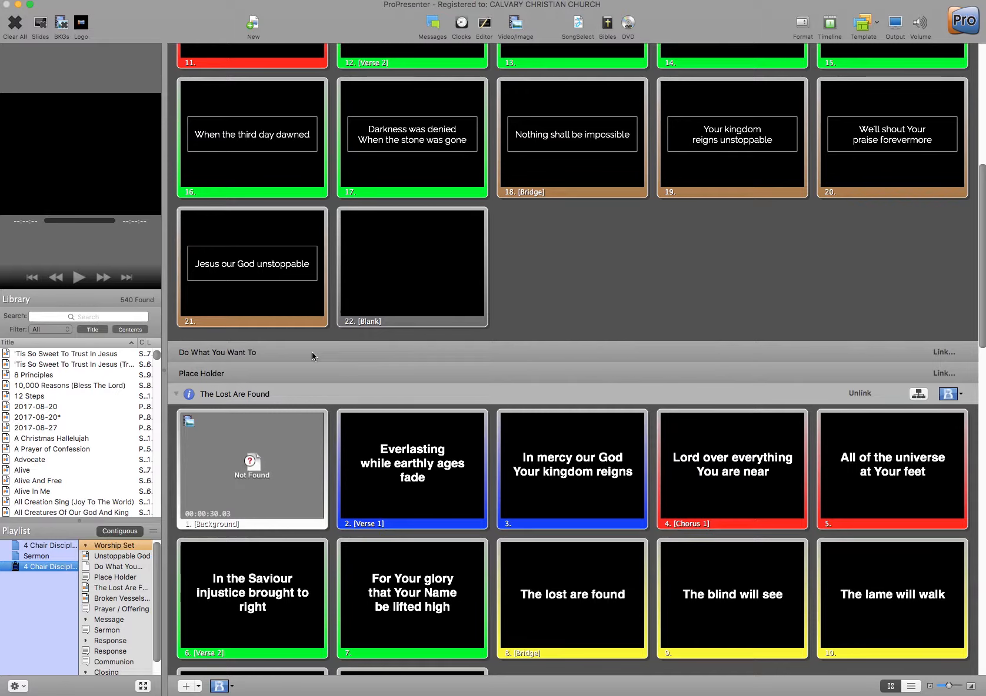
scroll(311, 352, "down", 10)
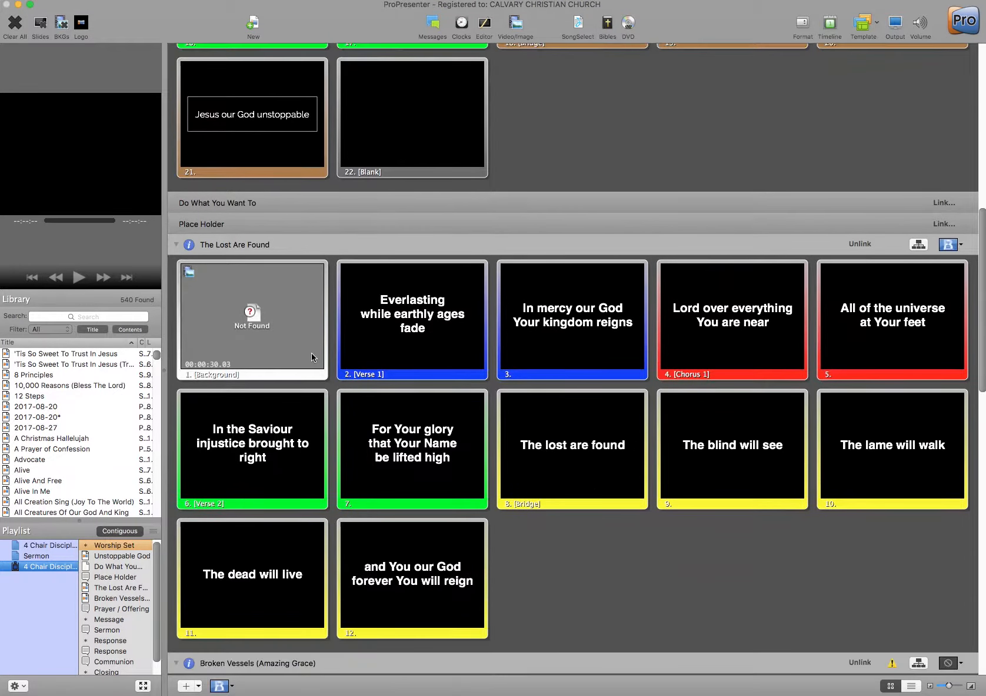
scroll(311, 353, "down", 10)
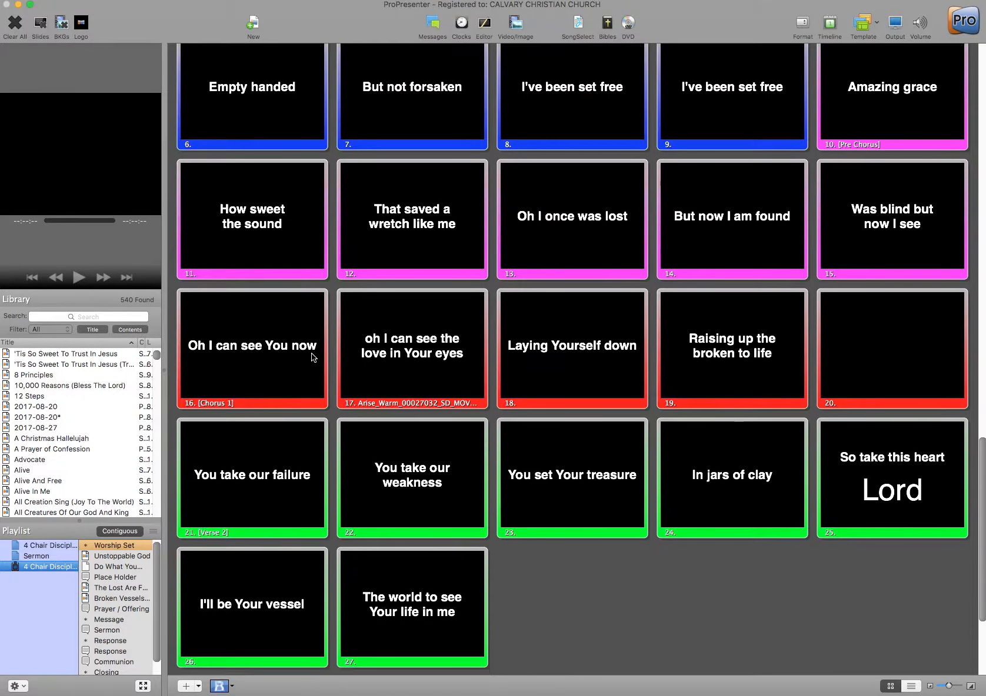
scroll(311, 354, "up", 12)
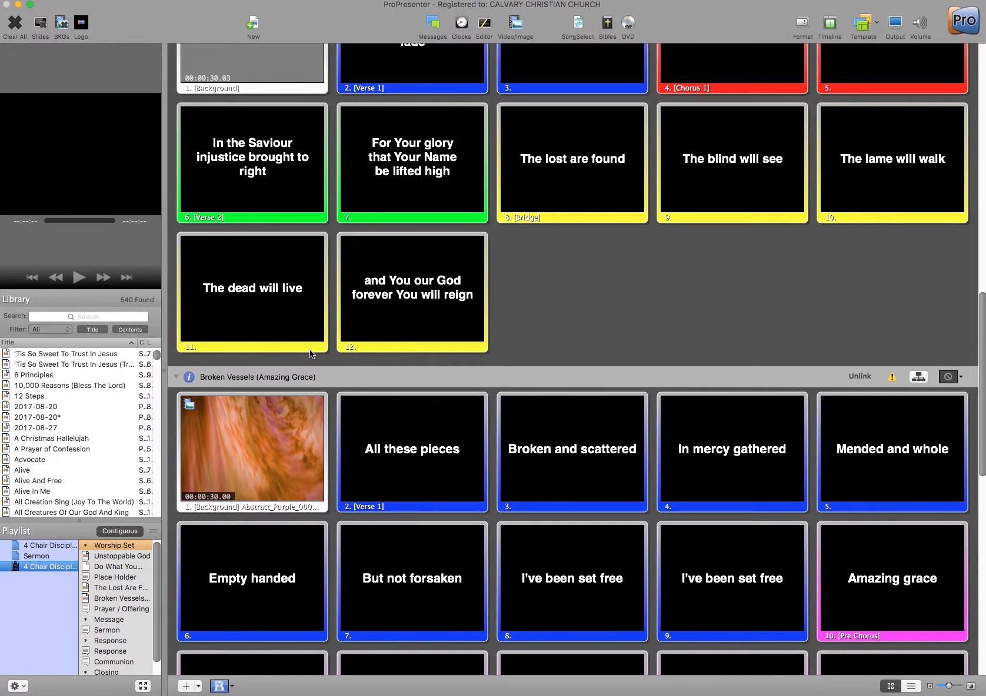
scroll(697, 316, "up", 6)
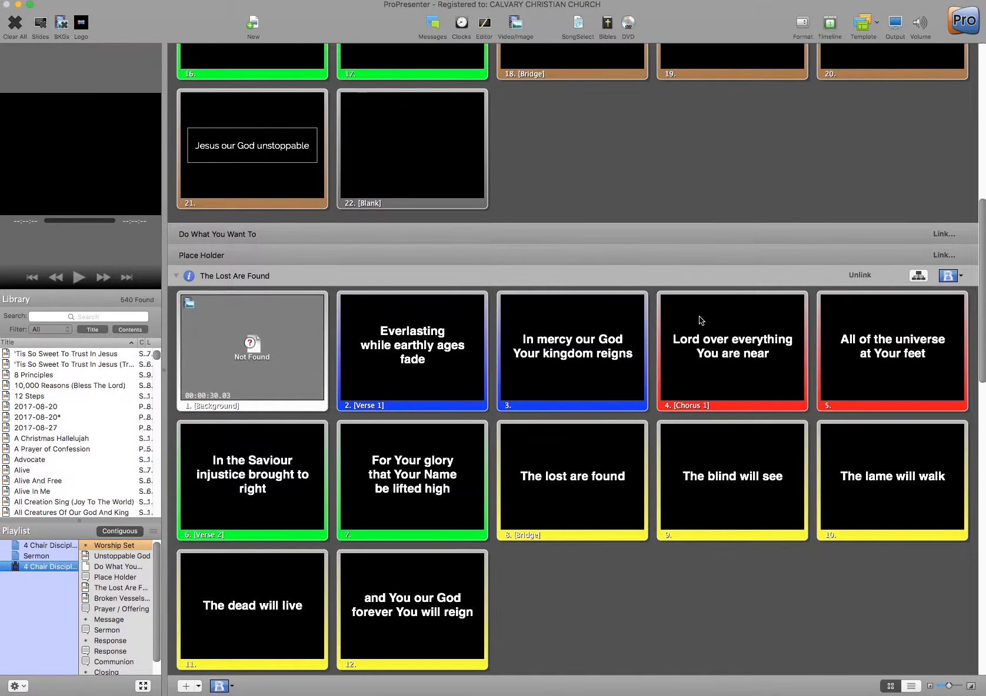
scroll(700, 319, "up", 2)
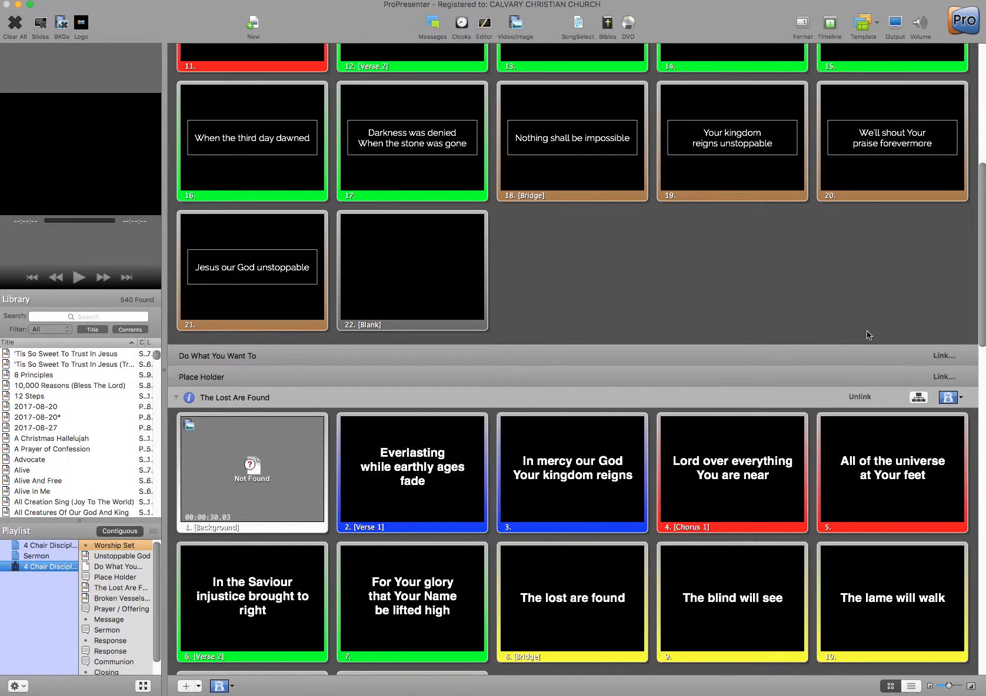
scroll(743, 359, "down", 1)
scroll(744, 361, "up", 6)
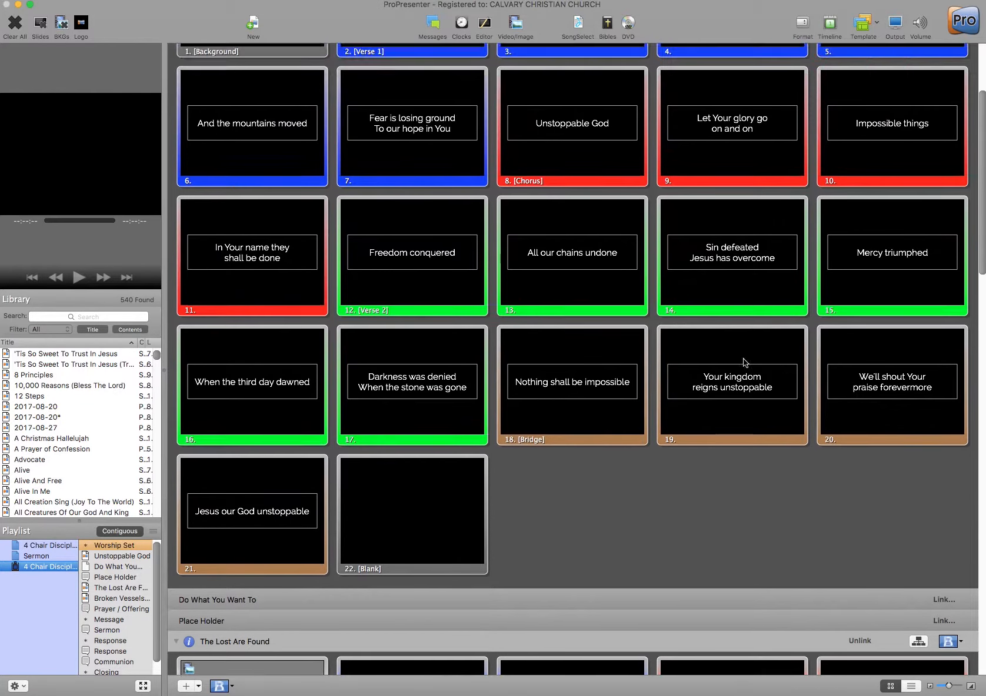
scroll(743, 362, "up", 3)
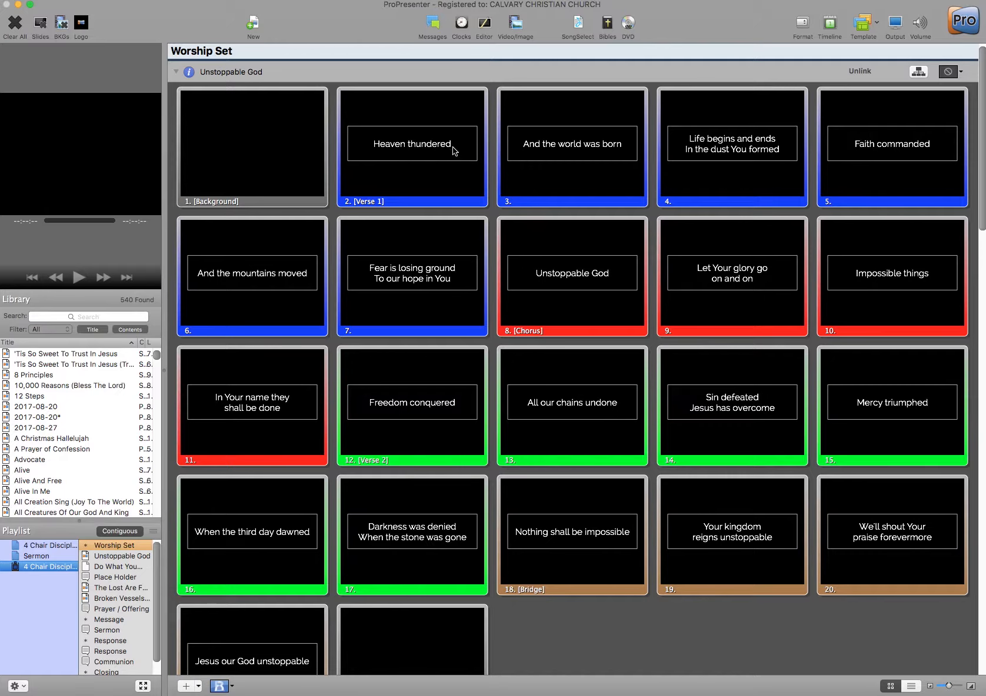
scroll(645, 188, "down", 2)
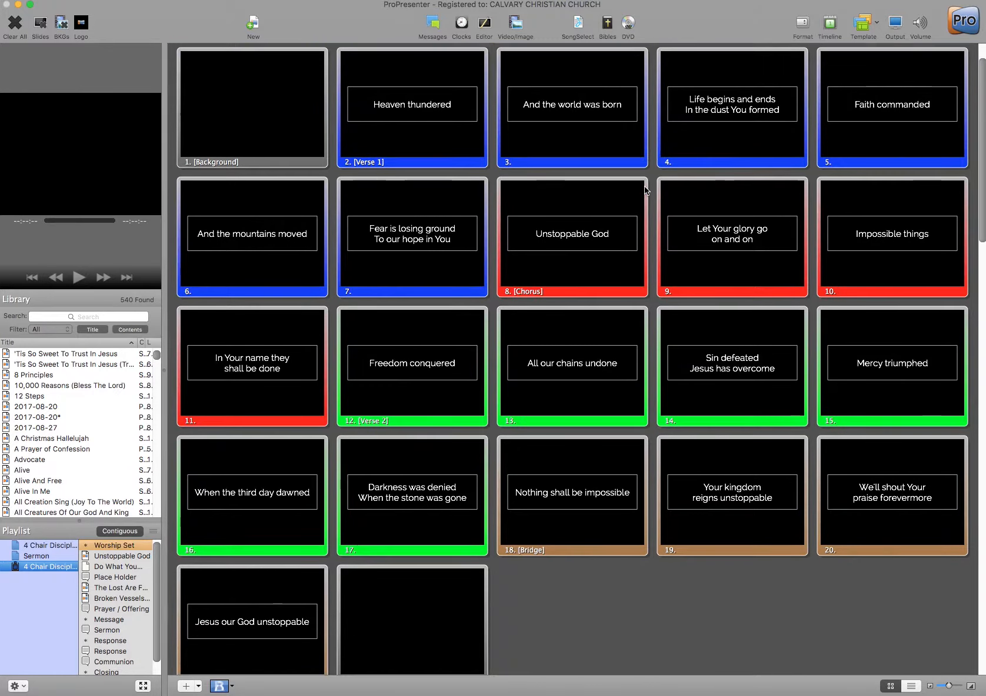
scroll(645, 188, "down", 10)
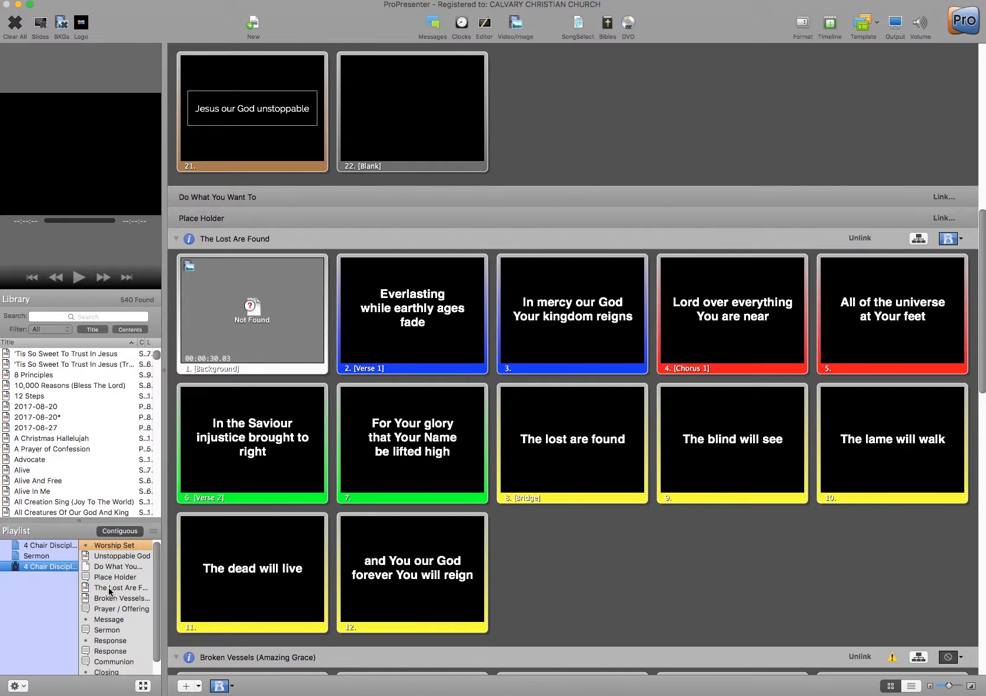
- Apply a Worship-Backgrounds template to The Lost Are Found so its lyrics appear in boxed text
left_click(99, 589)
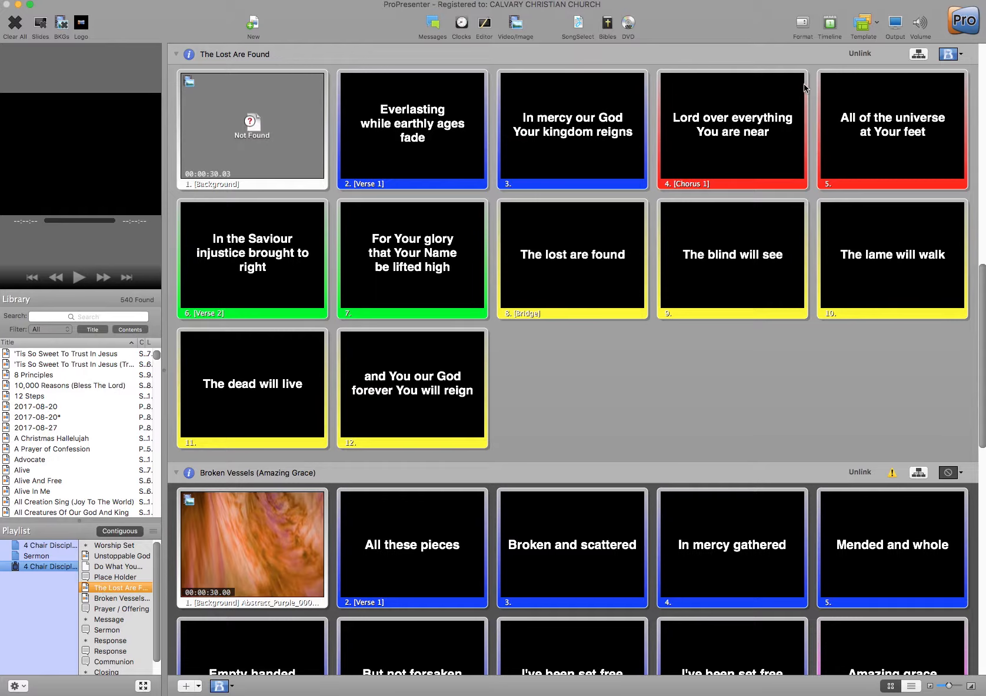
left_click(876, 26)
mouse_move(880, 98)
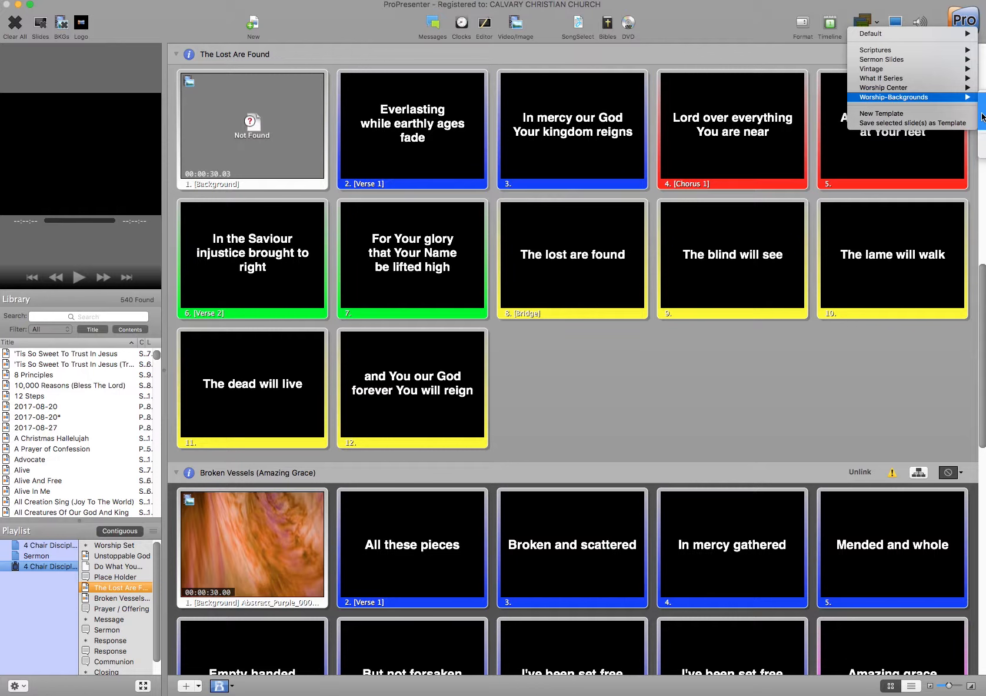
left_click(981, 117)
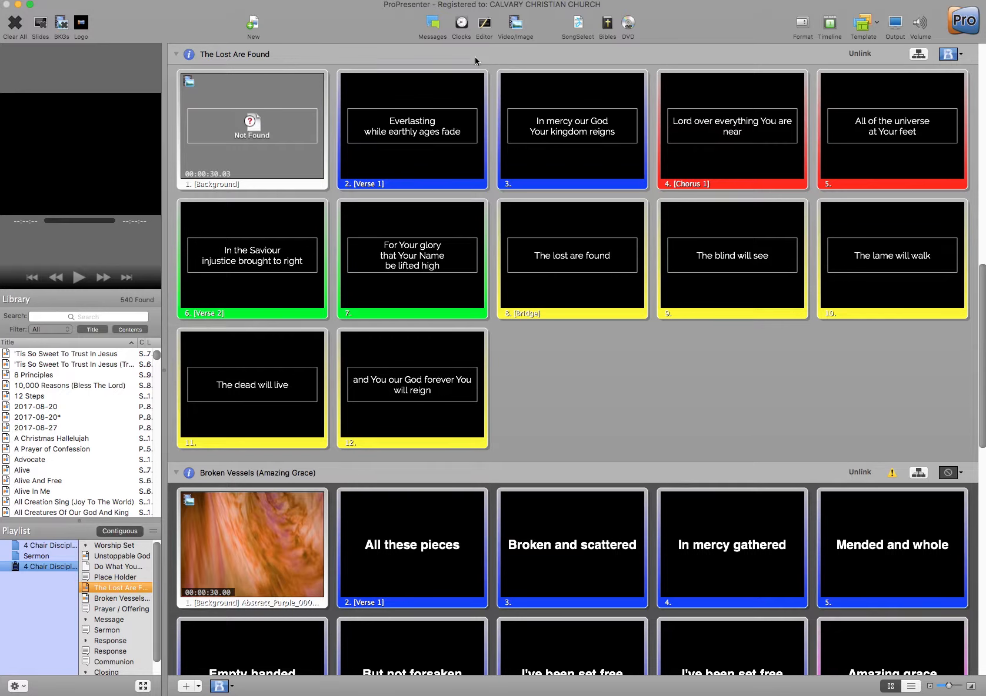
- In the editor, remove the missing Colorful_Dust video from slide 1, then select slide 12
left_click(484, 23)
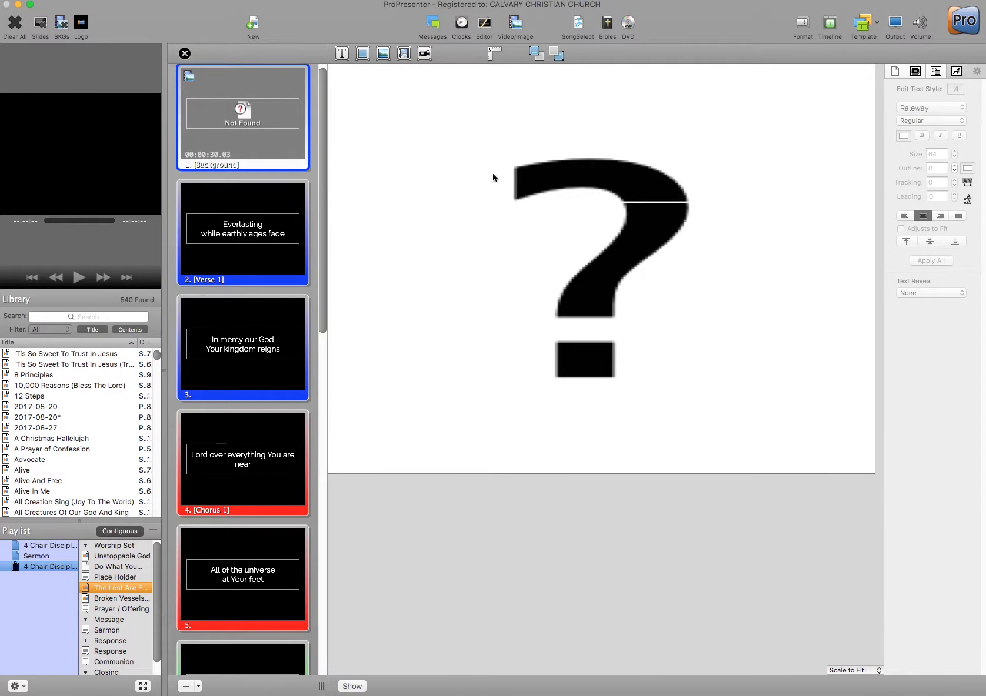
left_click(608, 198)
left_click(535, 234)
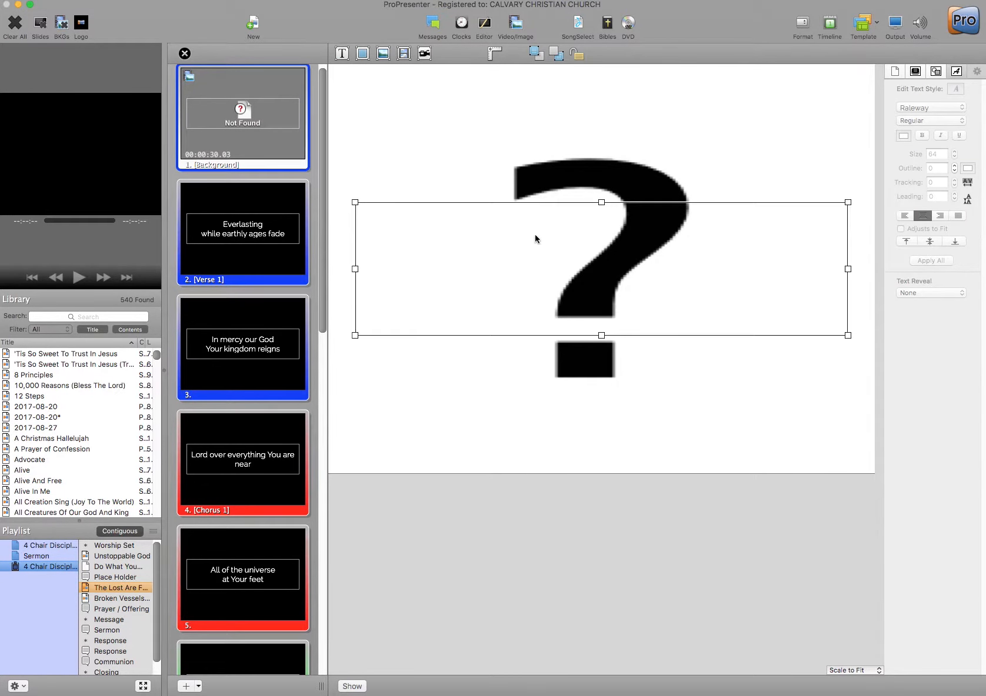
left_click(339, 174)
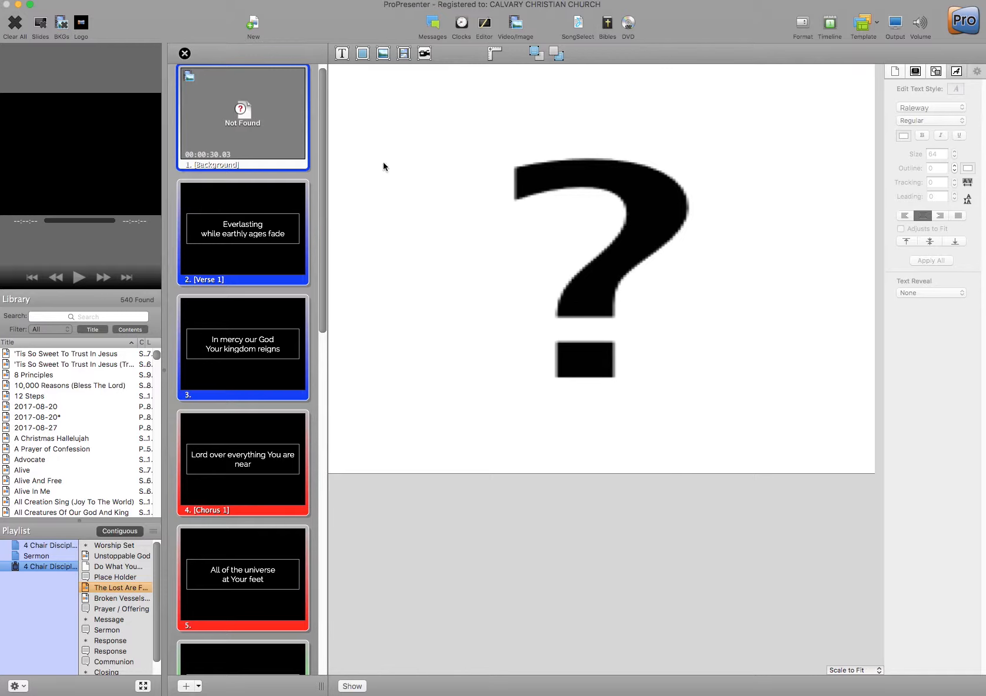
right_click(250, 147)
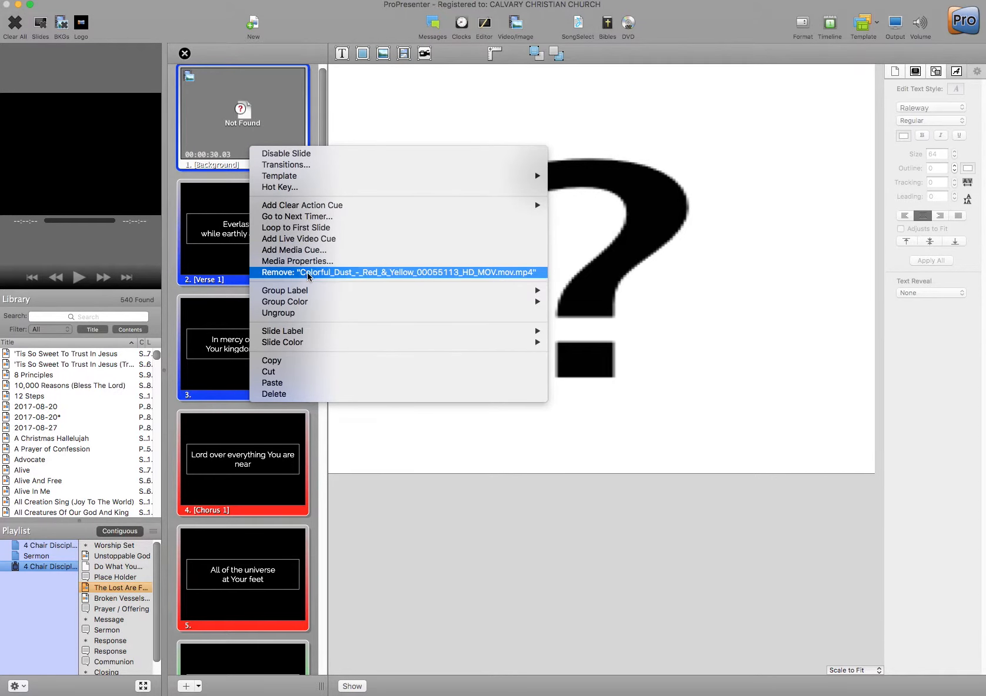
left_click(300, 273)
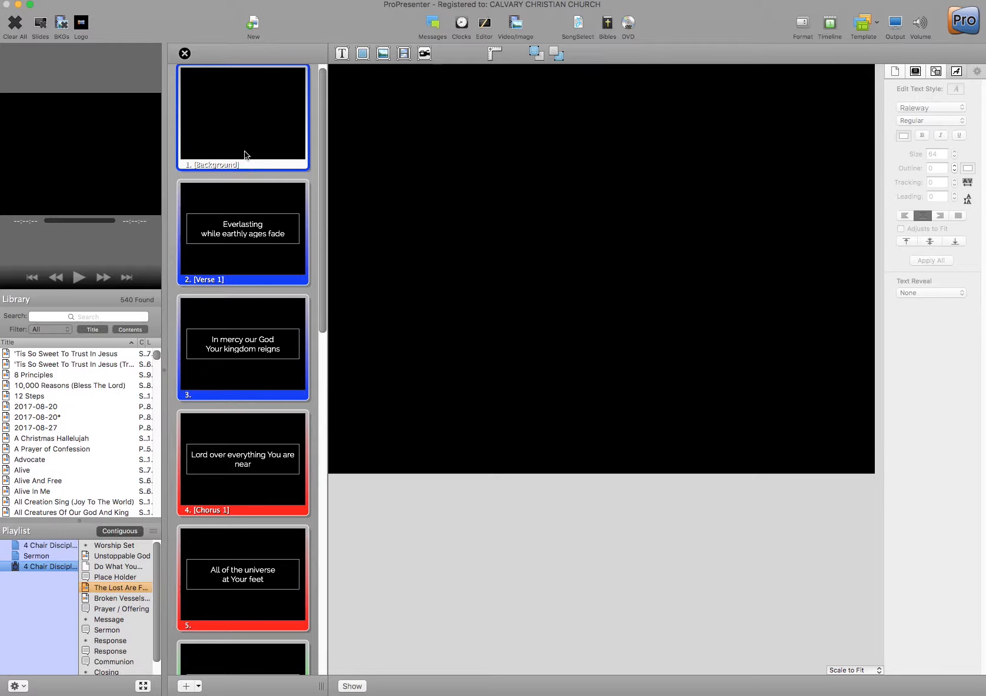
scroll(241, 156, "down", 15)
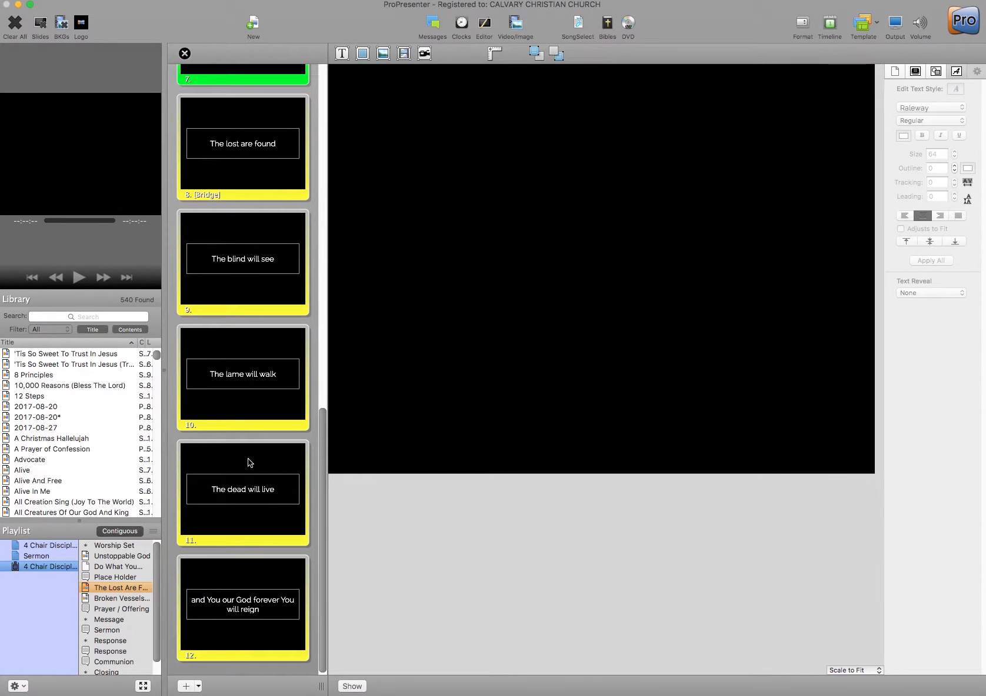
left_click(247, 581)
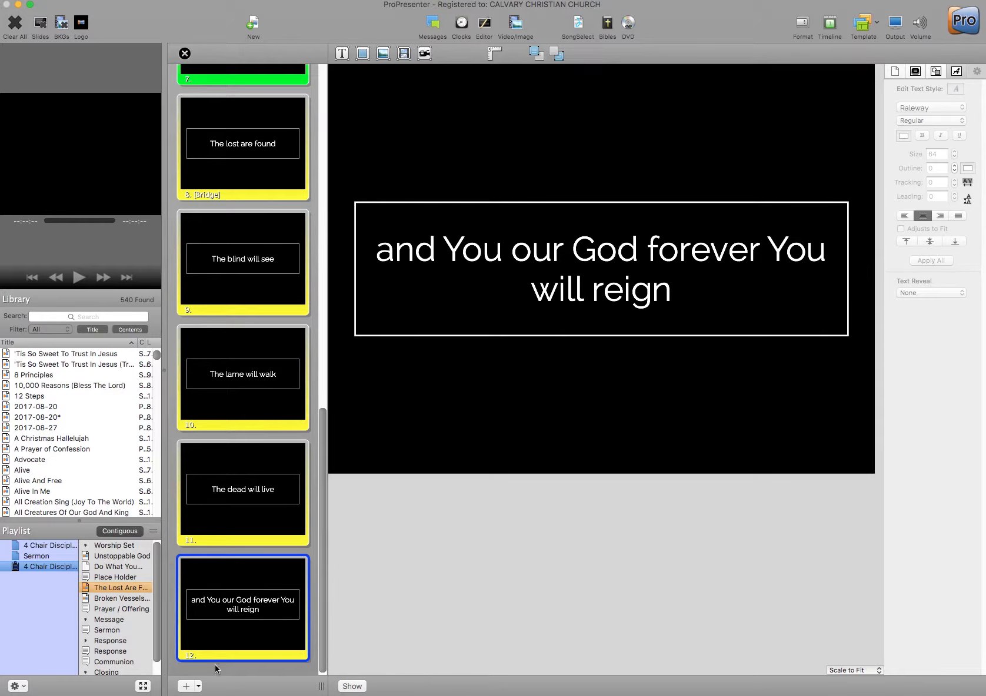
- Add a new slide 13 after slide 12 and delete its empty text box
left_click(187, 686)
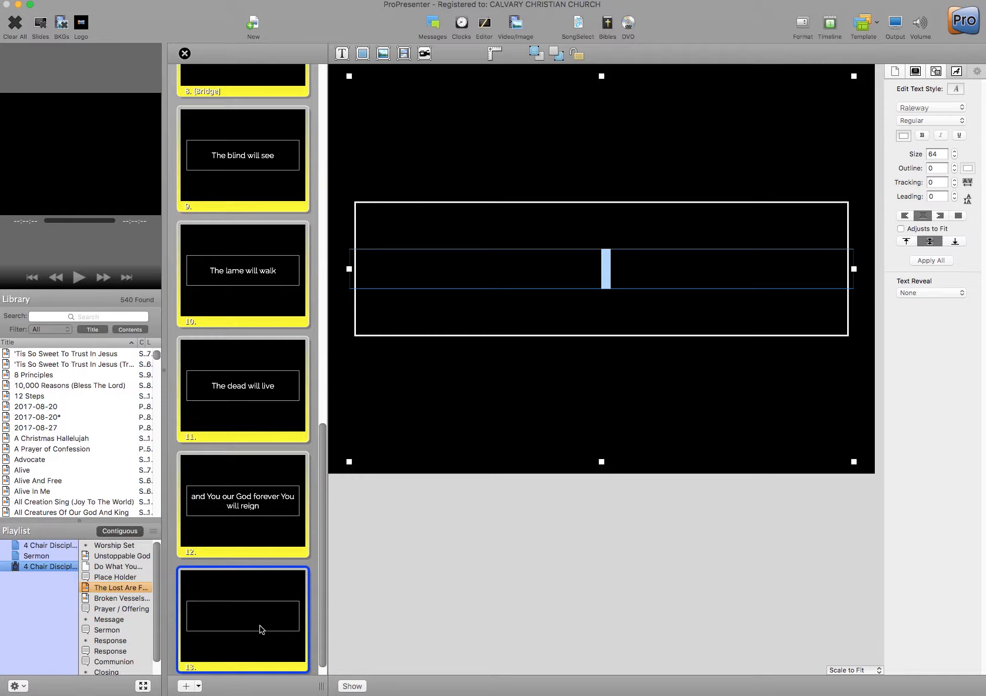
left_click(432, 522)
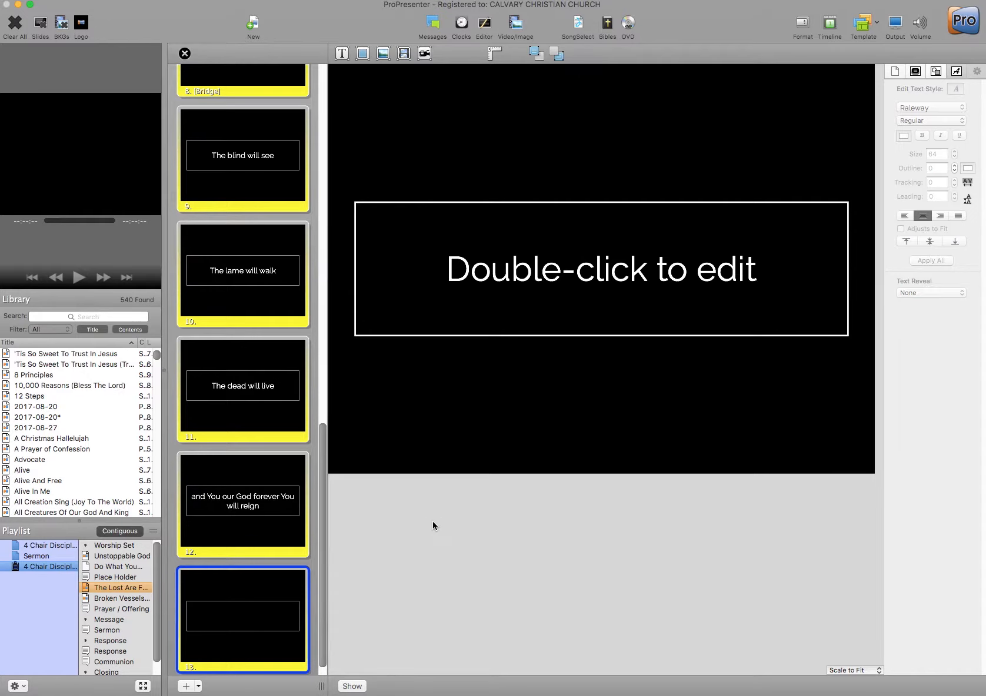
left_click(458, 410)
double_click(458, 410)
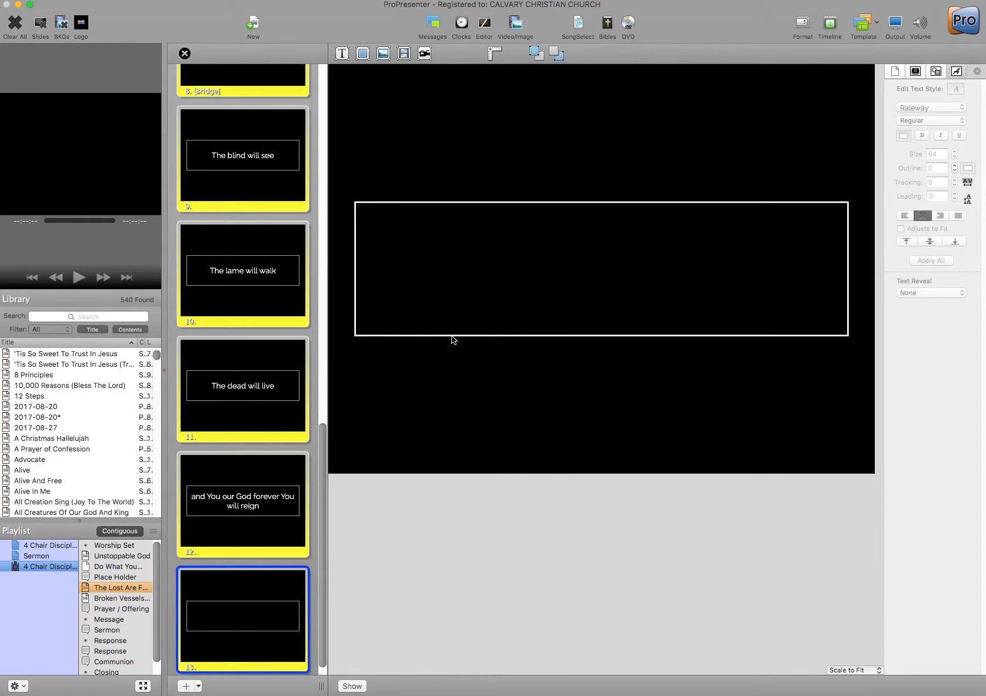
key("Escape")
key("BackSpace")
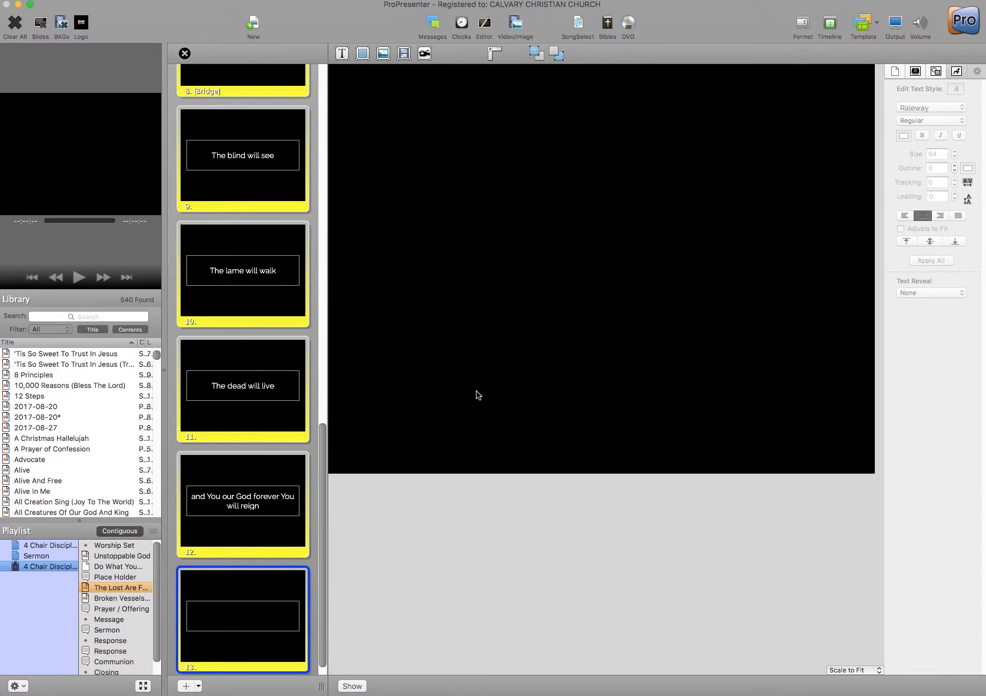
- Assign the empty slide 13 to the Blank group
right_click(249, 590)
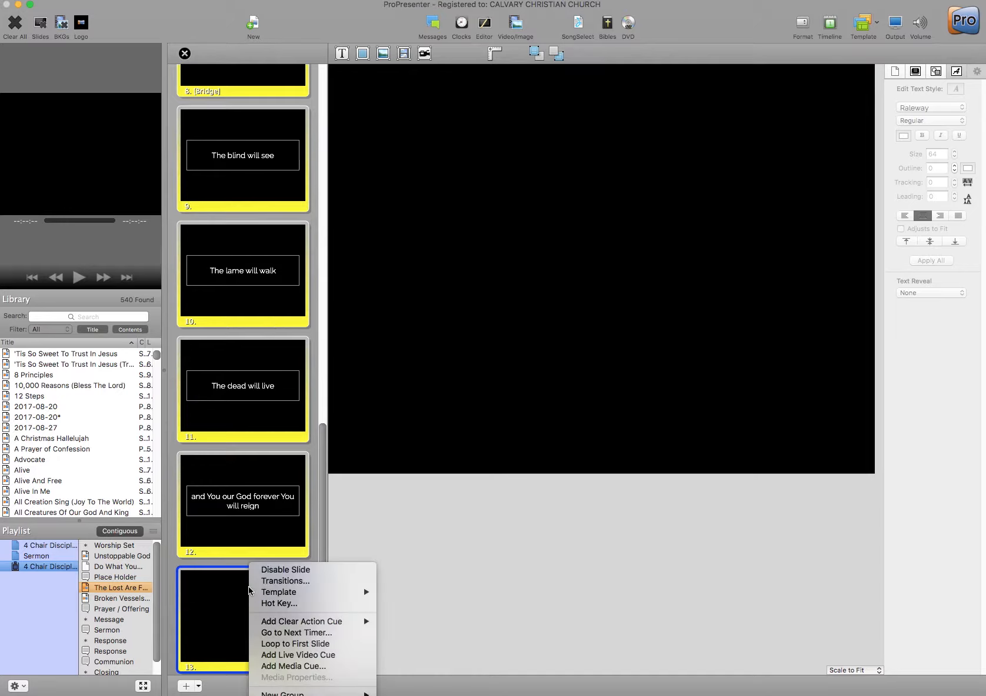
right_click(223, 586)
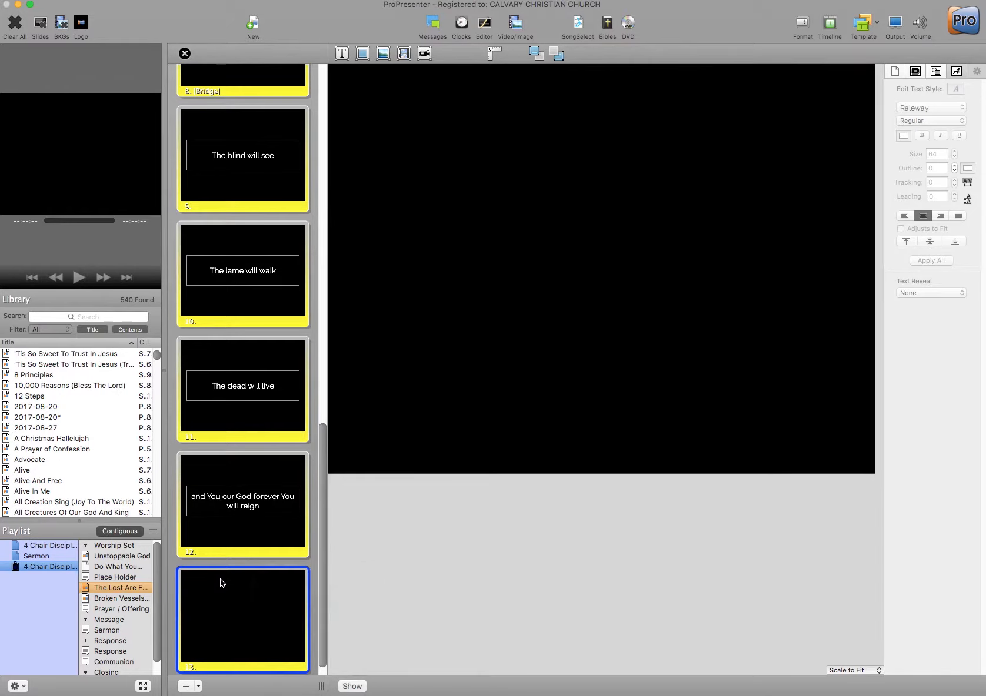
right_click(221, 582)
right_click(216, 573)
right_click(202, 568)
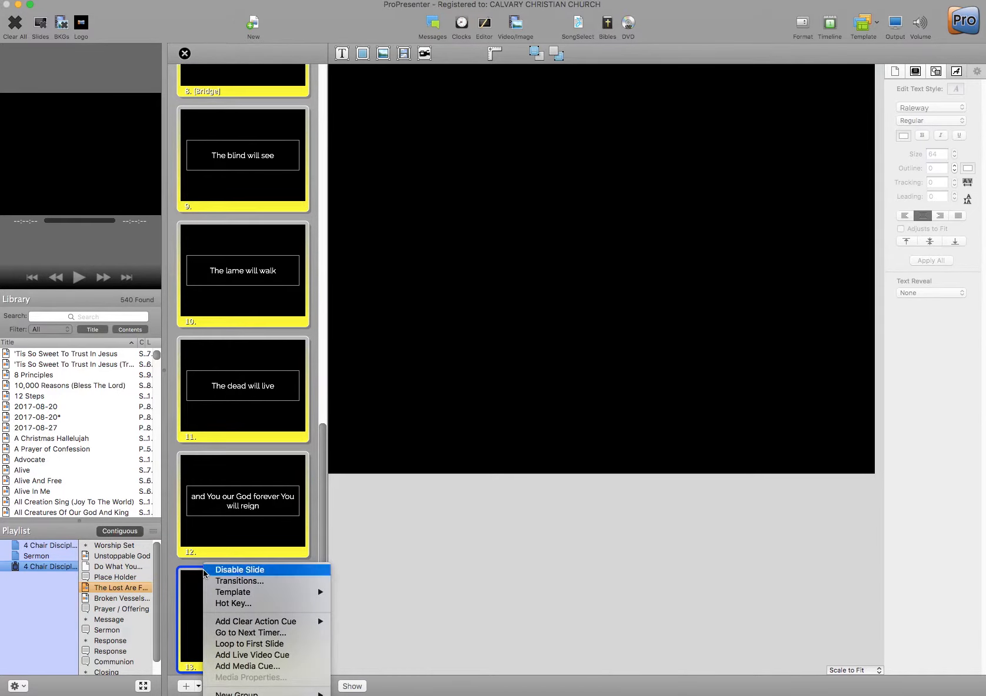
mouse_move(259, 694)
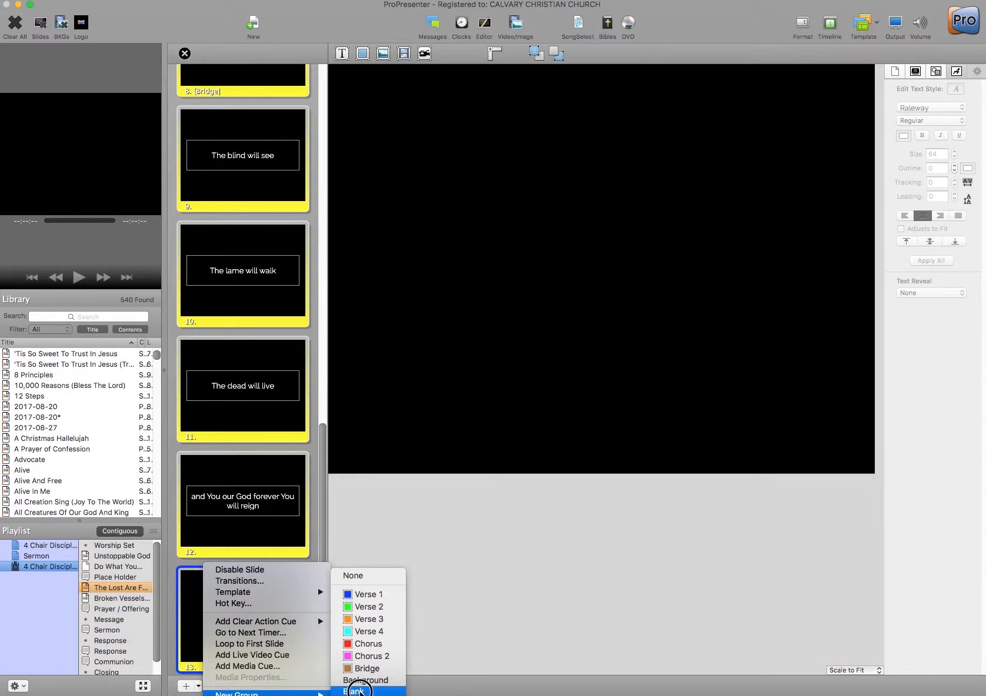
left_click(360, 692)
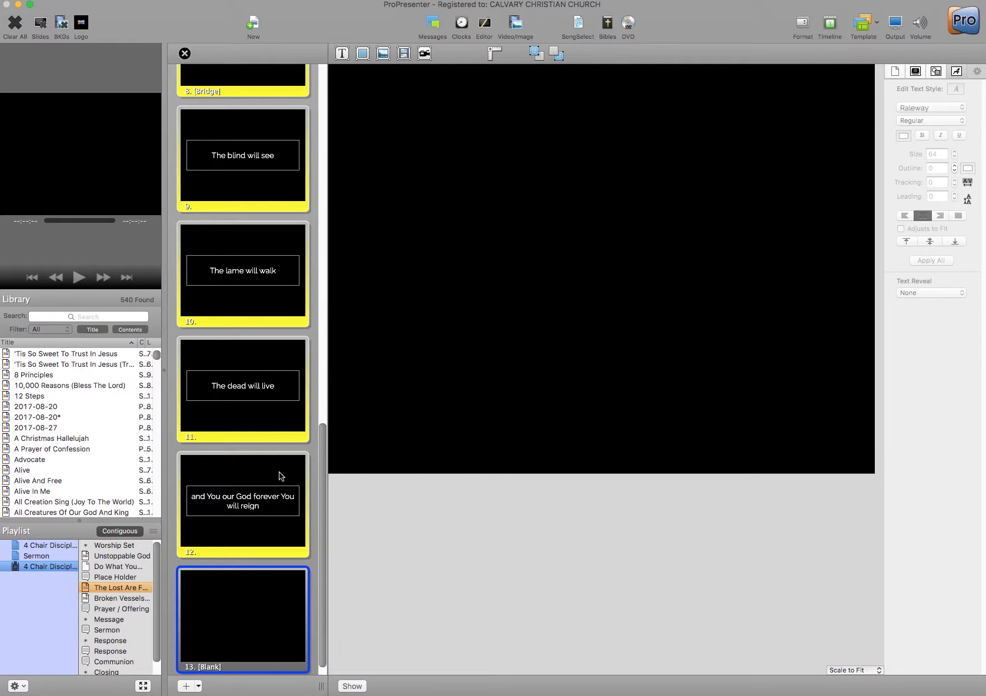
- Break the Chorus 1 lyric on slide 4 into 'Lord over everything' / 'You are near'
scroll(279, 473, "up", 10)
scroll(261, 452, "up", 5)
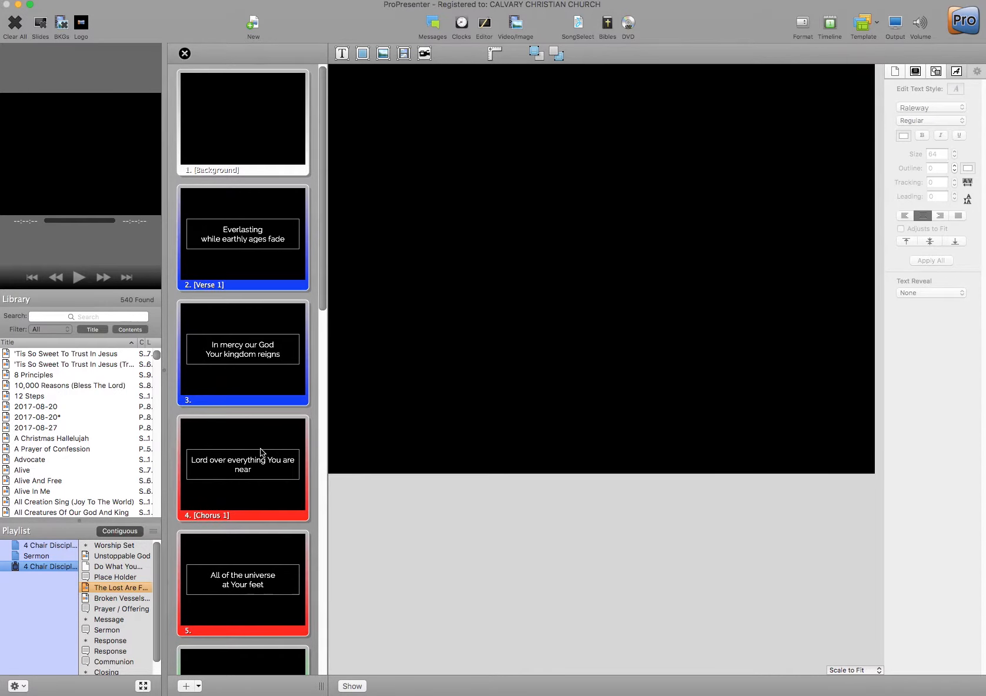
left_click(262, 453)
left_click(688, 264)
left_click(710, 252)
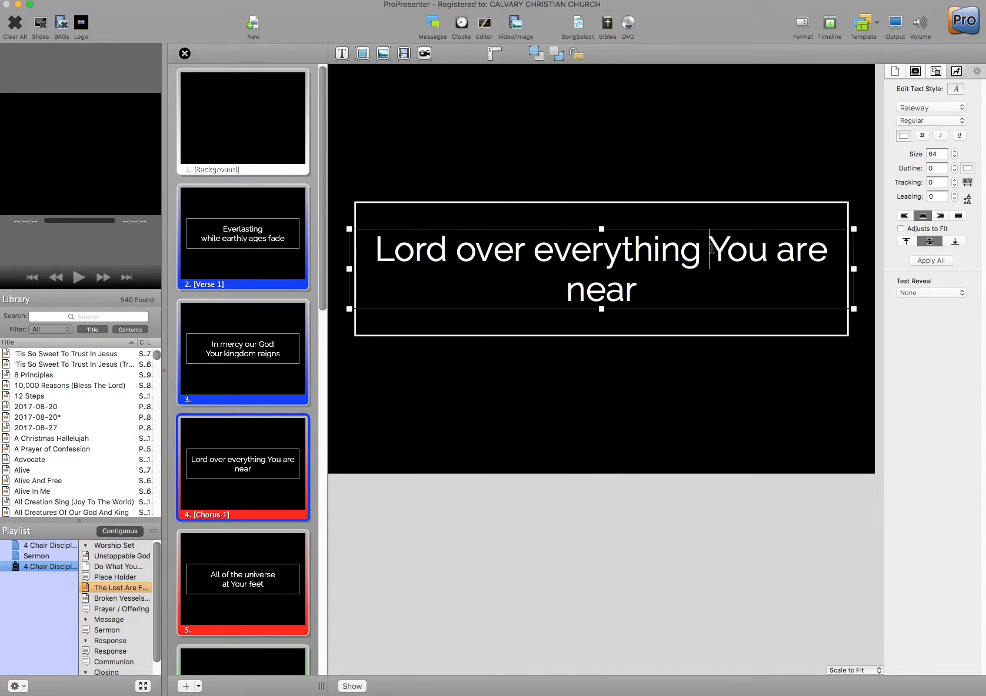
key("Return")
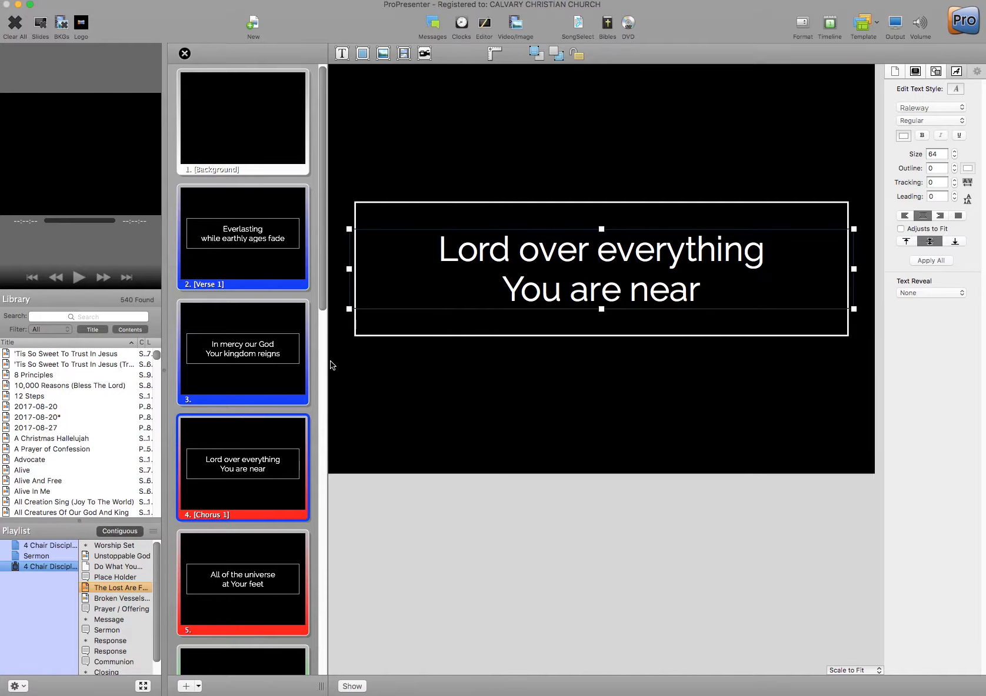
- Rewrap slide 2's verse so it reads 'Everlasting while' / 'earthly ages fade'
scroll(257, 477, "down", 2)
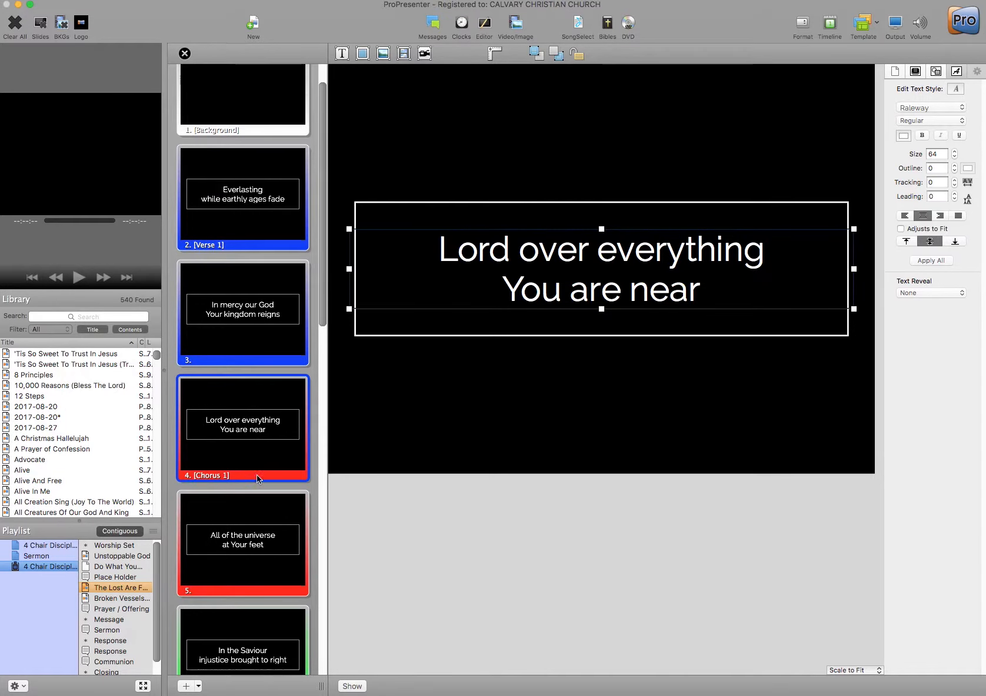
left_click(263, 195)
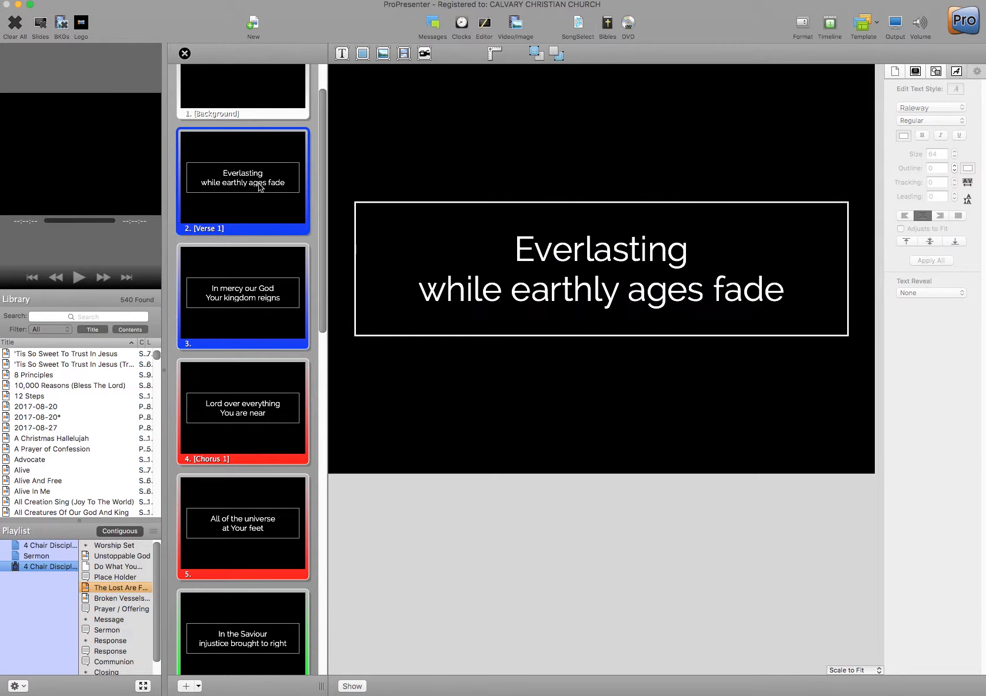
left_click(700, 257)
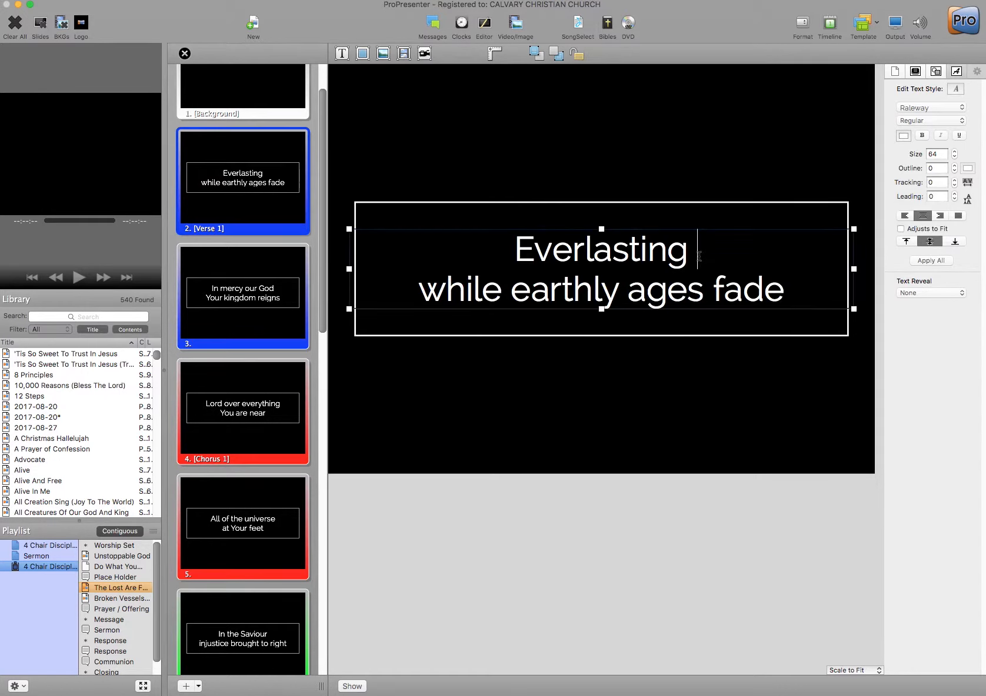
key("Delete")
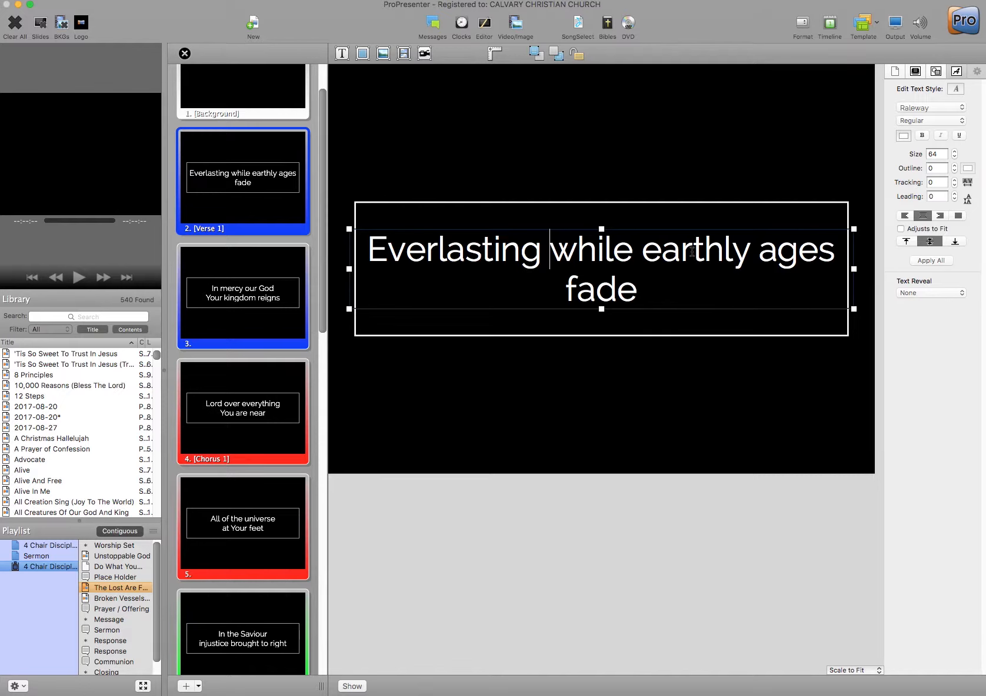
key("Return")
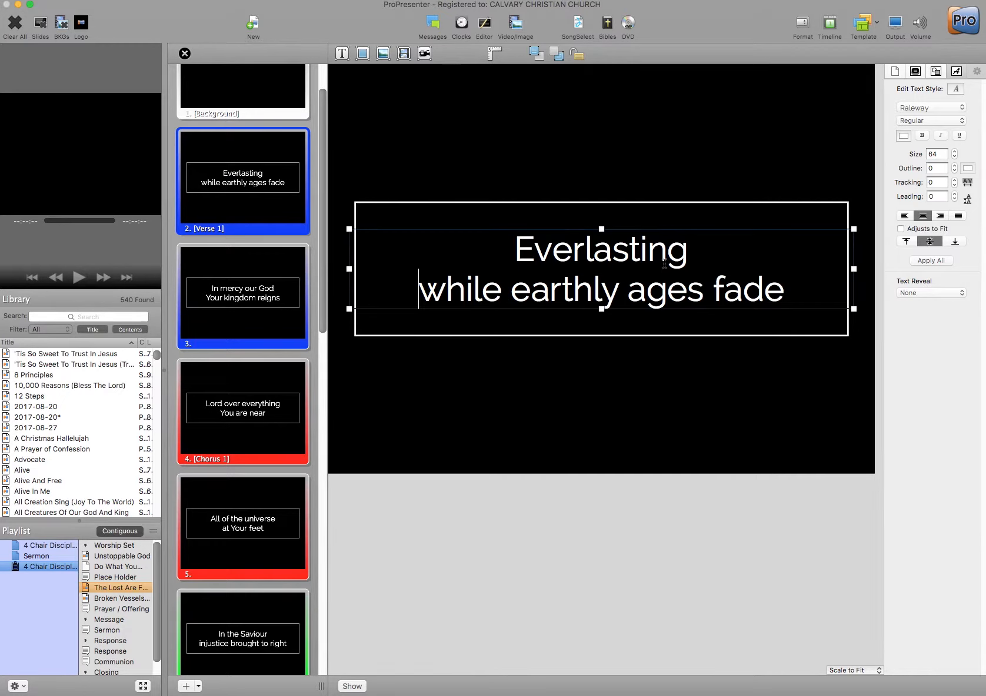
key("BackSpace")
left_click(638, 248)
key("Return")
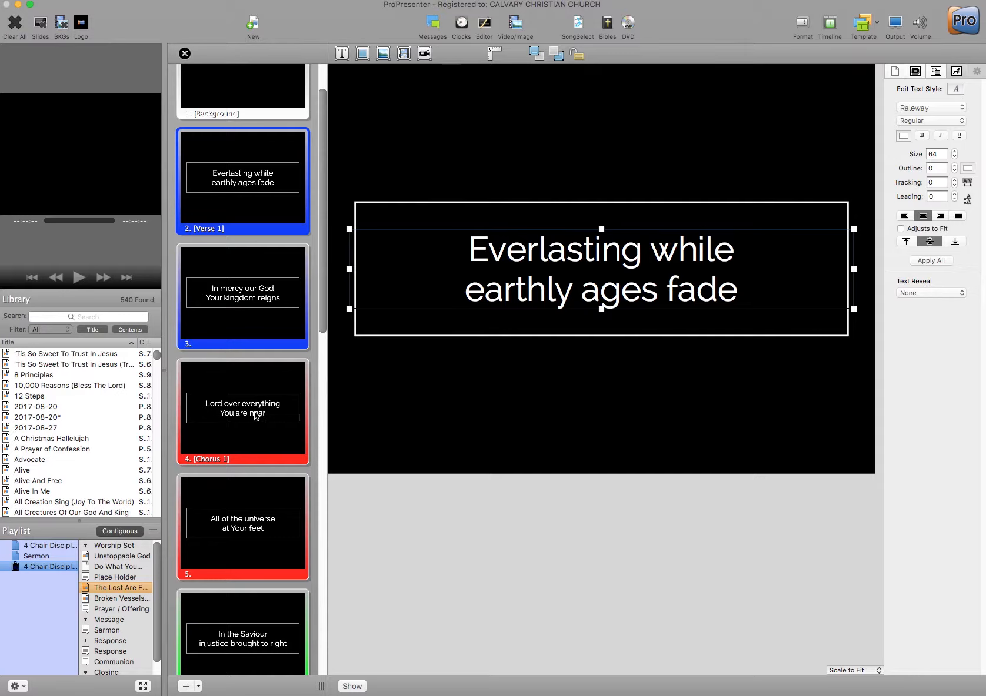
scroll(253, 410, "down", 2)
scroll(252, 410, "down", 9)
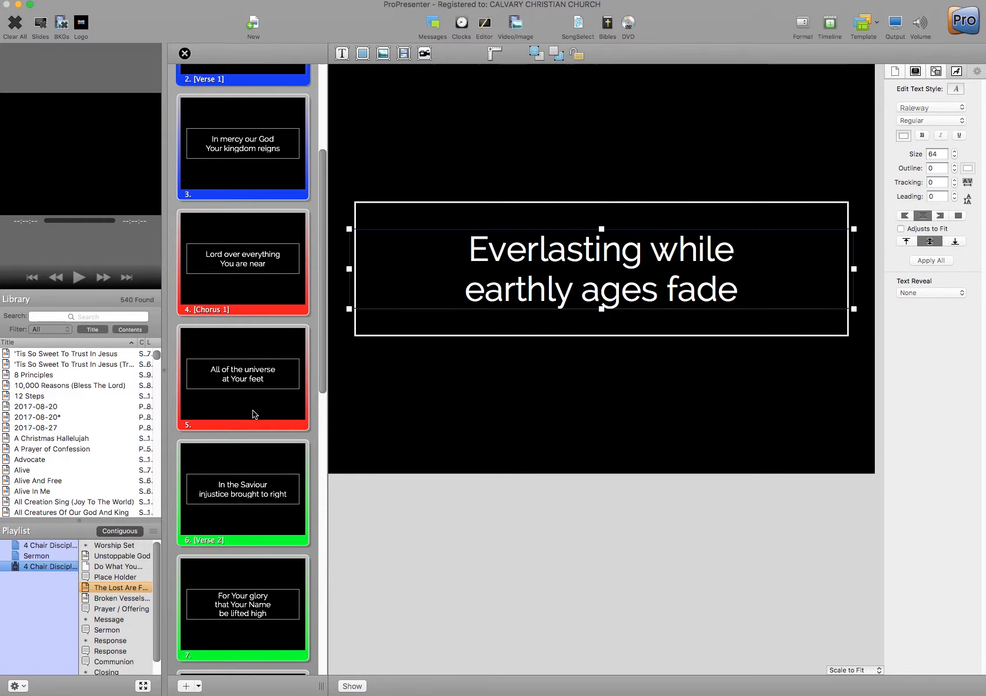
scroll(260, 446, "down", 4)
- Rewrap slide 7 into 'For Your glory that Your' / 'Name be lifted high'
left_click(259, 444)
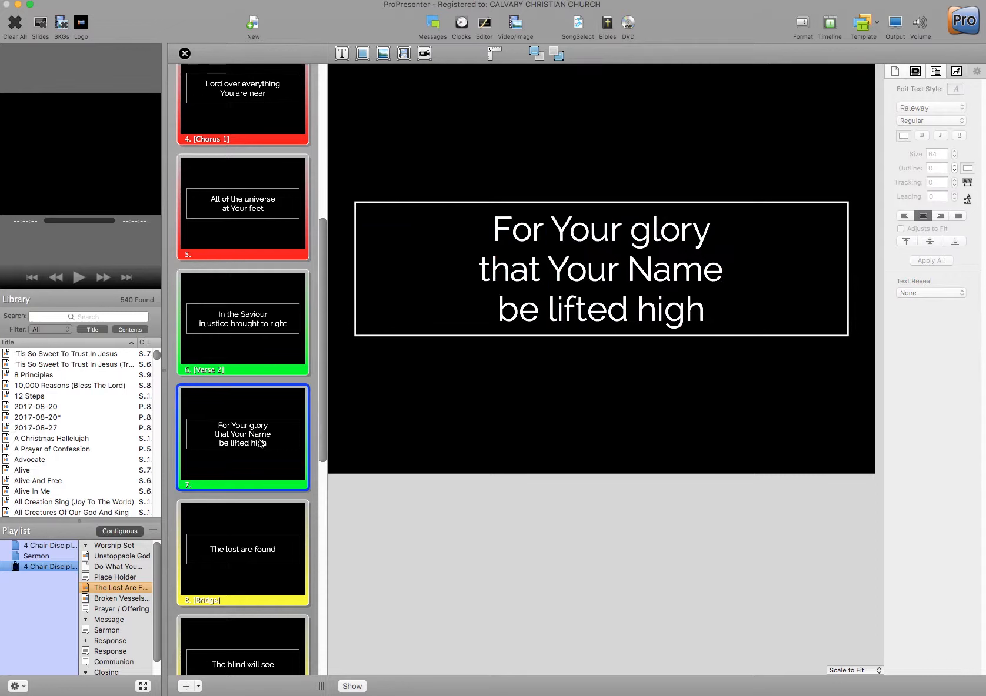
left_click(744, 281)
left_click(739, 277)
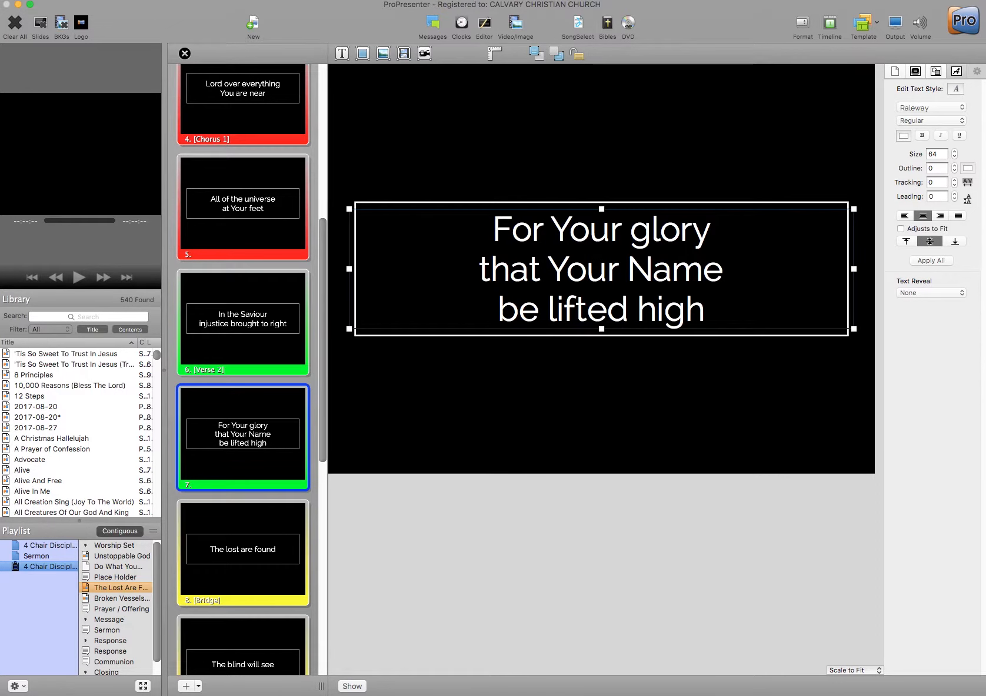
key("Delete")
left_click(717, 245)
key("Delete")
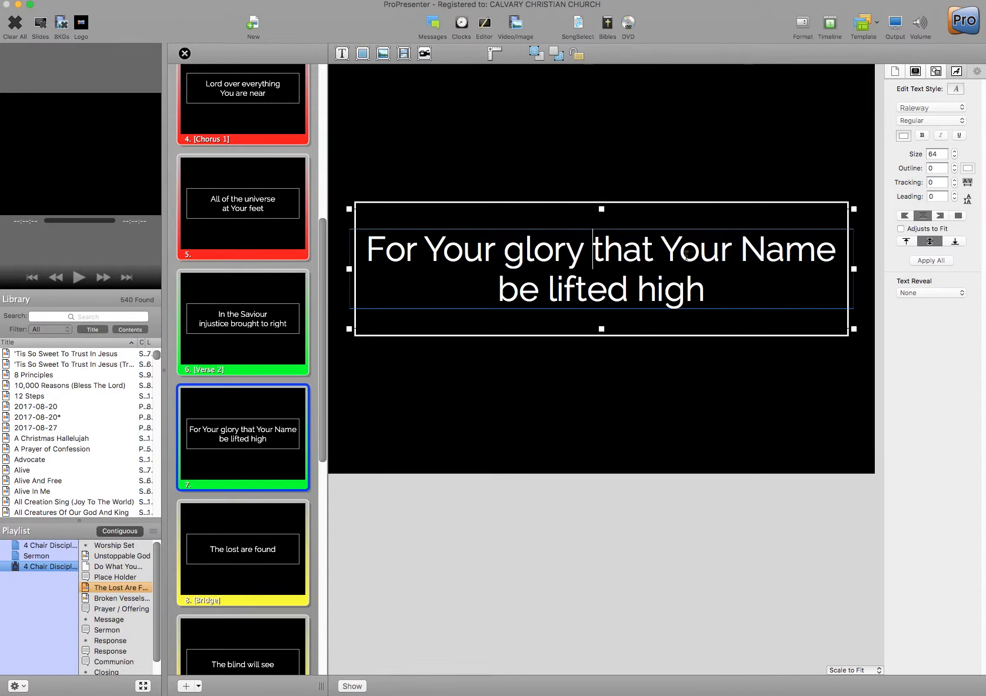
left_click(740, 250)
key("Return")
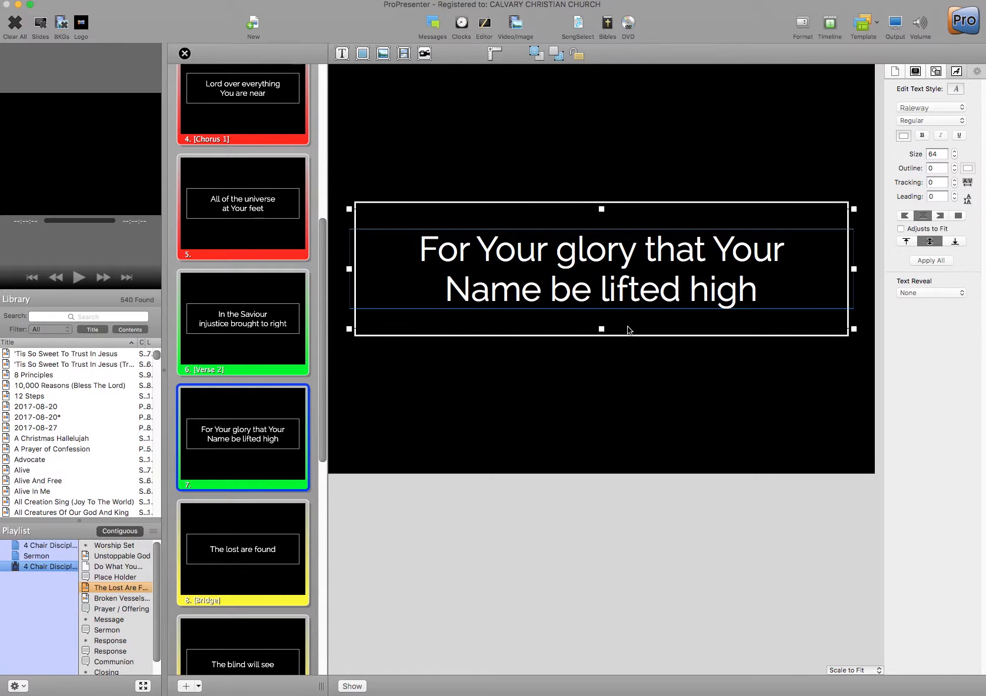
- Retype the capital Y of the second 'Your' on slide 7
left_click(722, 246)
key("BackSpace")
type("y")
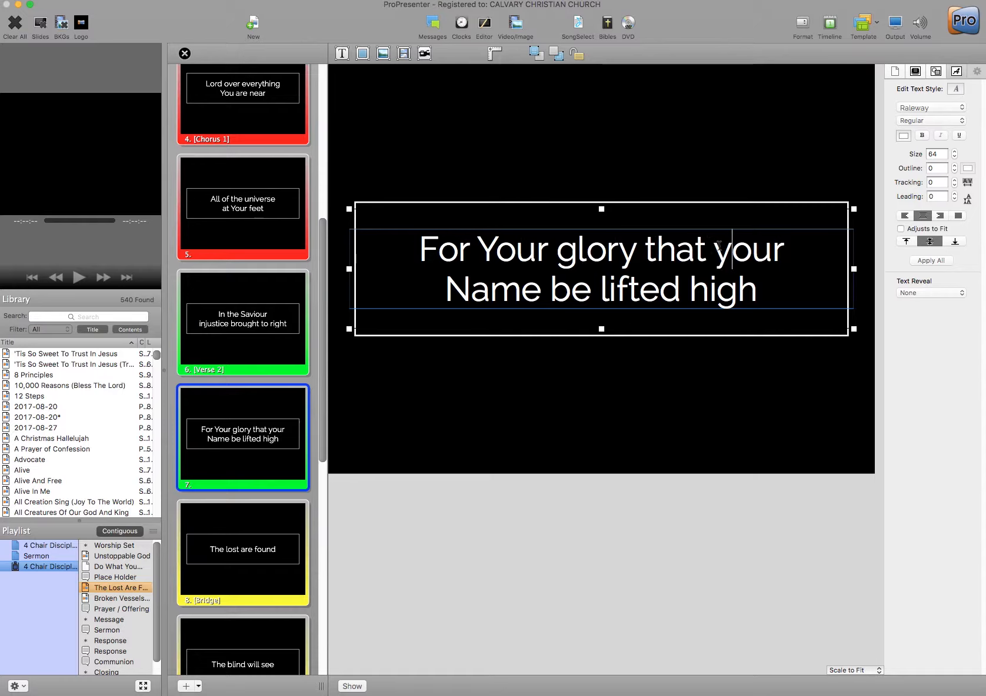
key("BackSpace")
type("Y")
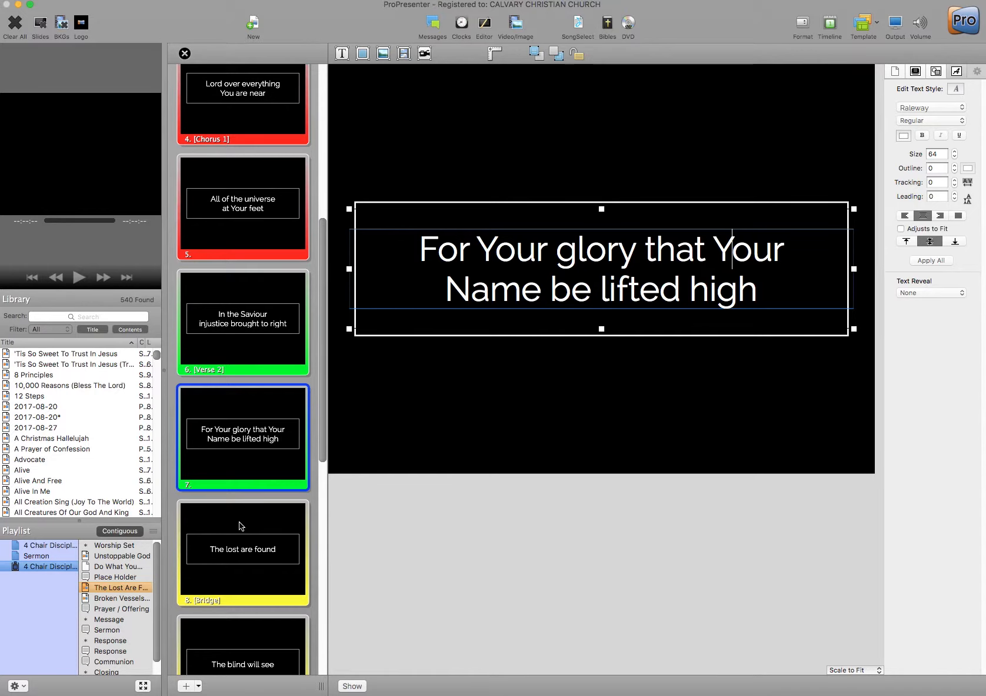
scroll(240, 525, "down", 3)
scroll(240, 525, "down", 1)
scroll(240, 524, "down", 10)
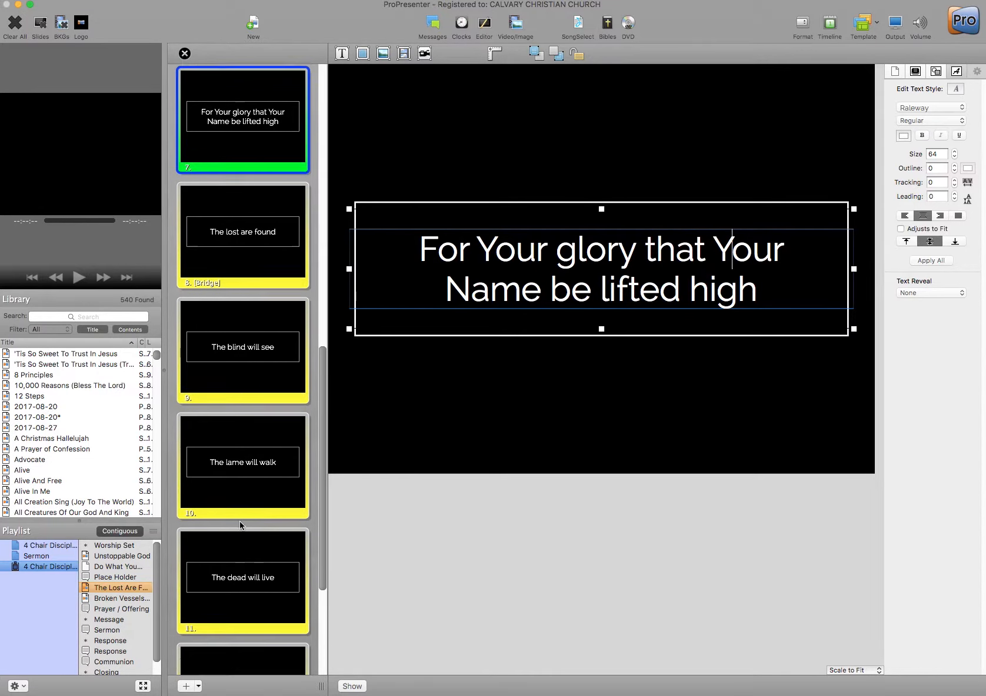
- Break slide 12's lyric onto a new line before 'forever'
left_click(265, 523)
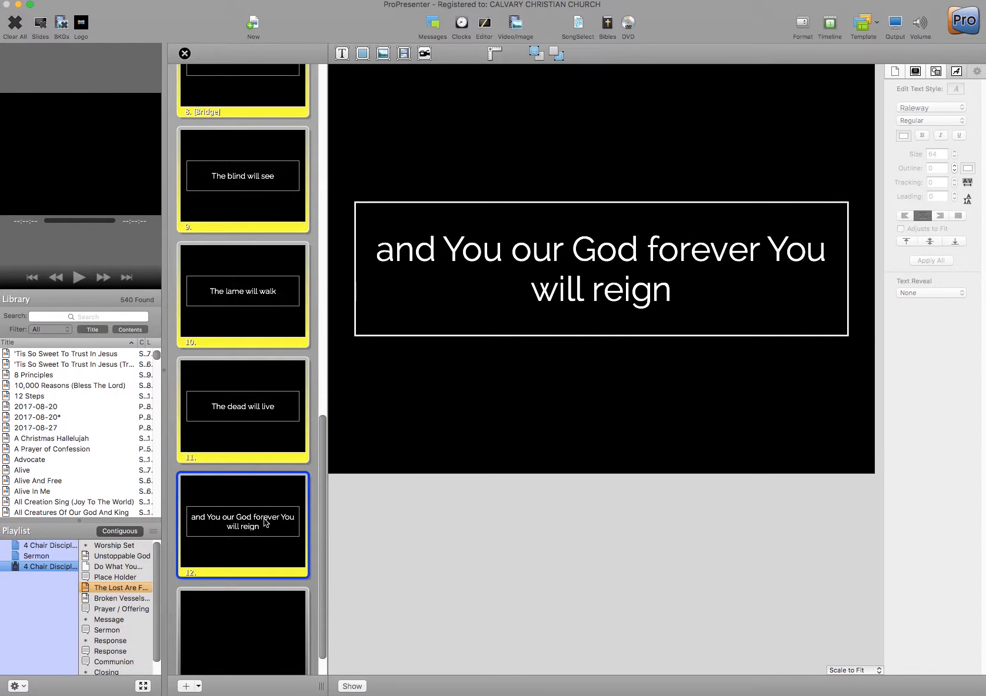
left_click(719, 278)
double_click(647, 254)
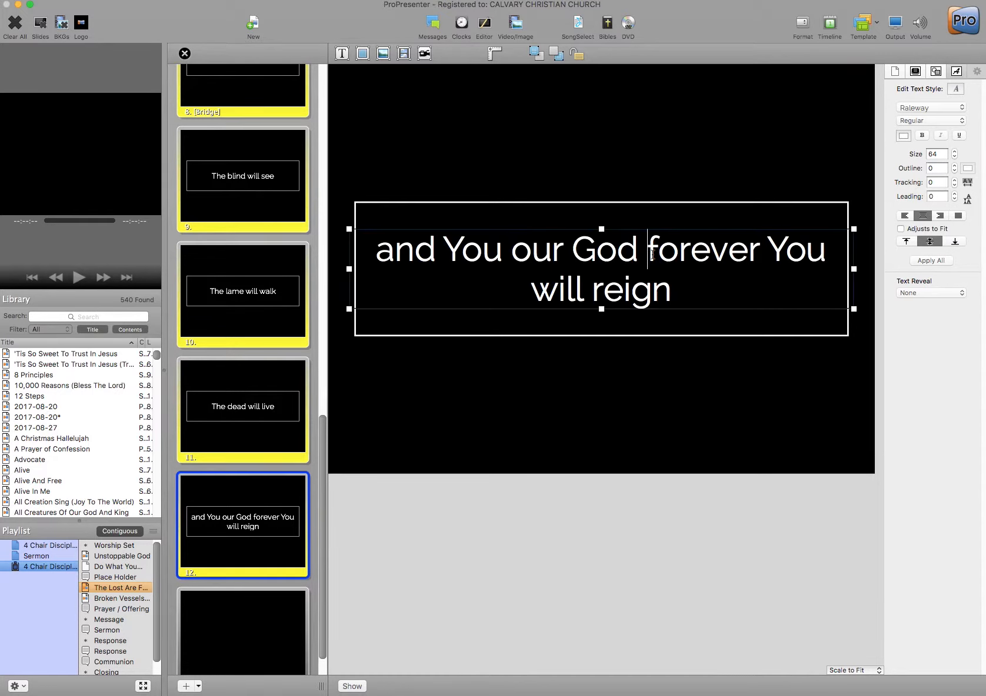
key("Return")
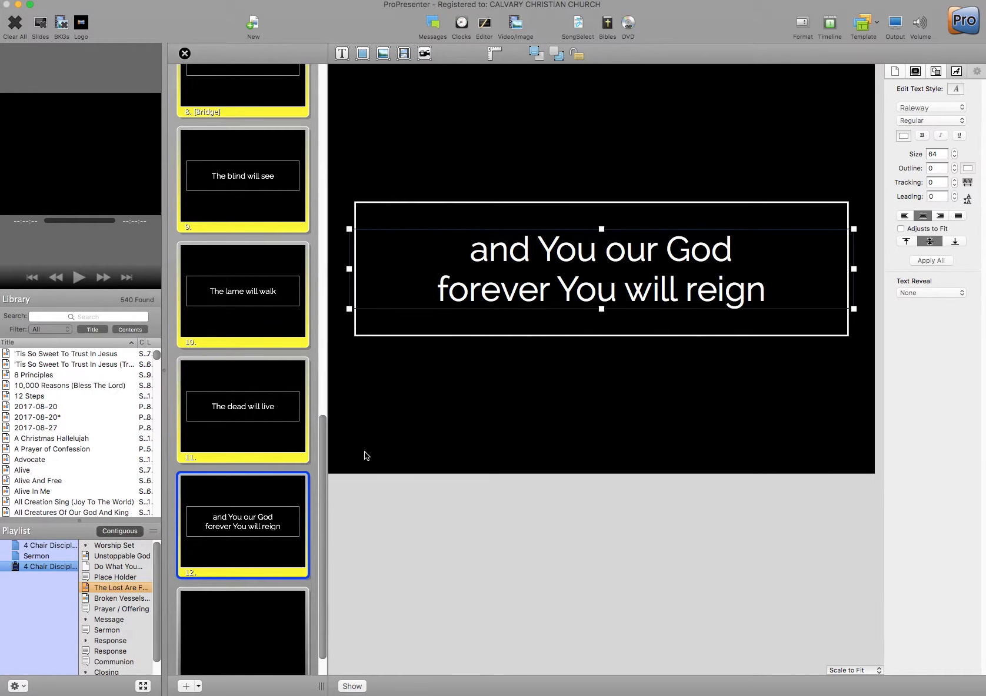
scroll(253, 512, "down", 2)
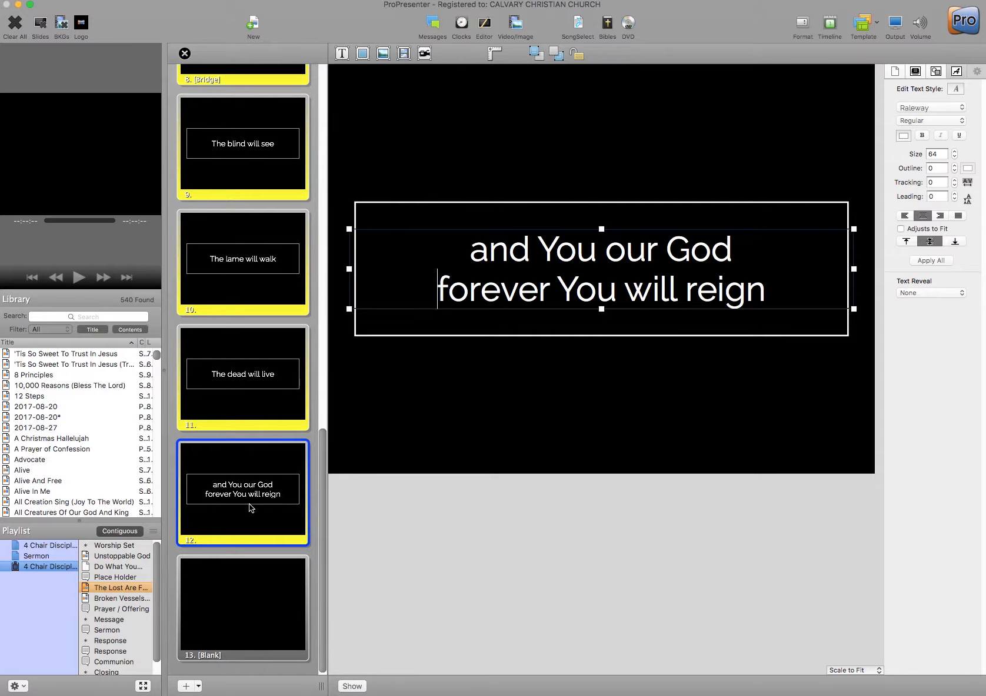
scroll(262, 494, "up", 2)
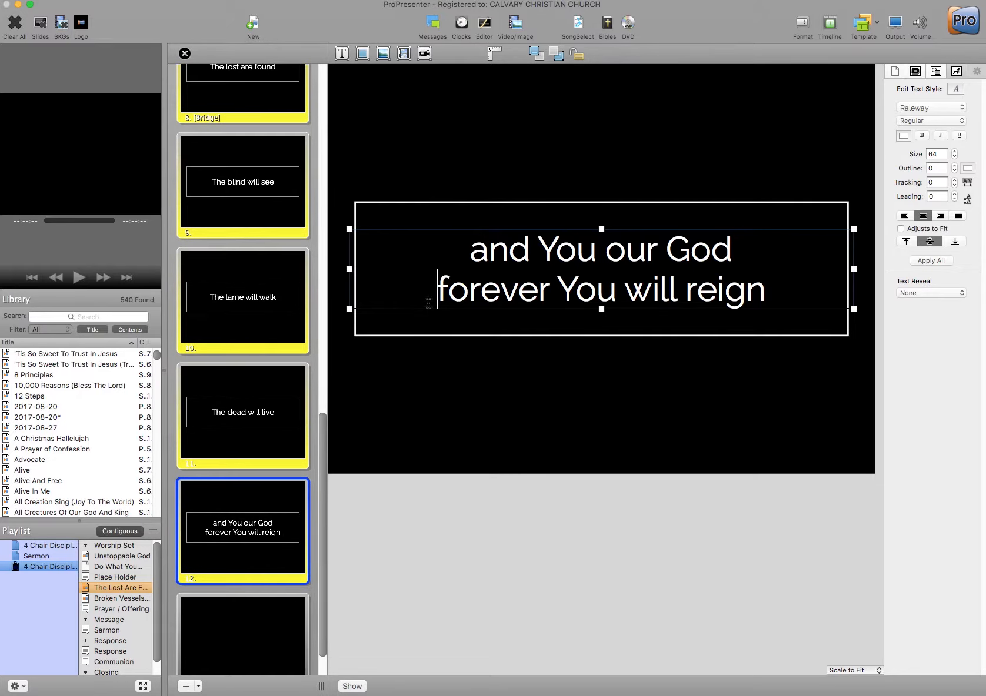
- Split slide 12 at 'forever' into a new slide 13 reading 'Forever You will reign'
left_click(760, 255)
key("Delete")
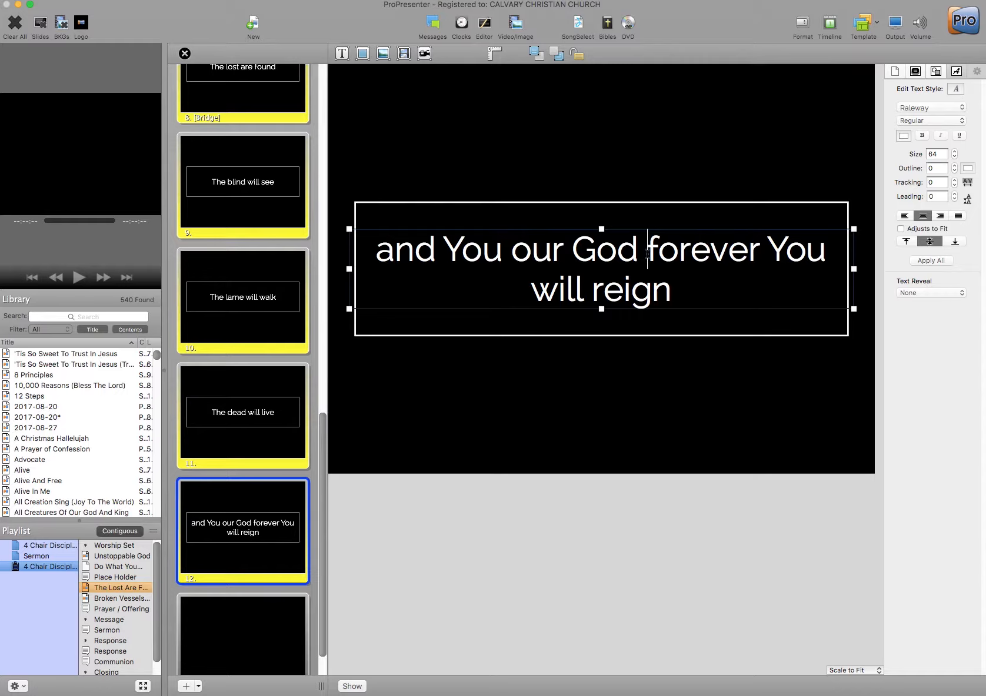
key("super+Return")
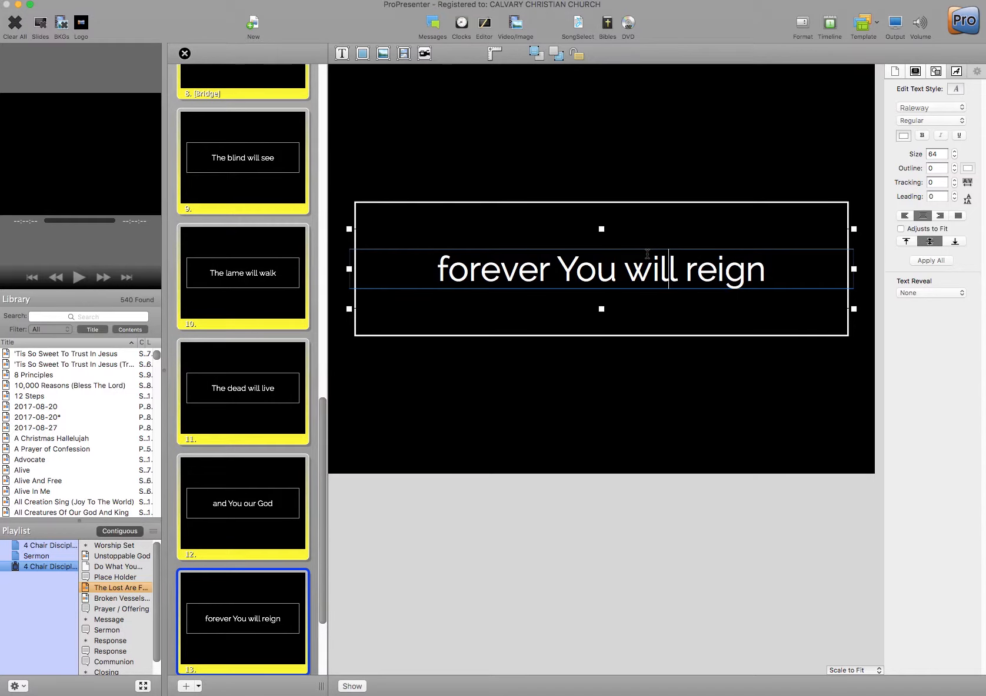
scroll(266, 529, "down", 4)
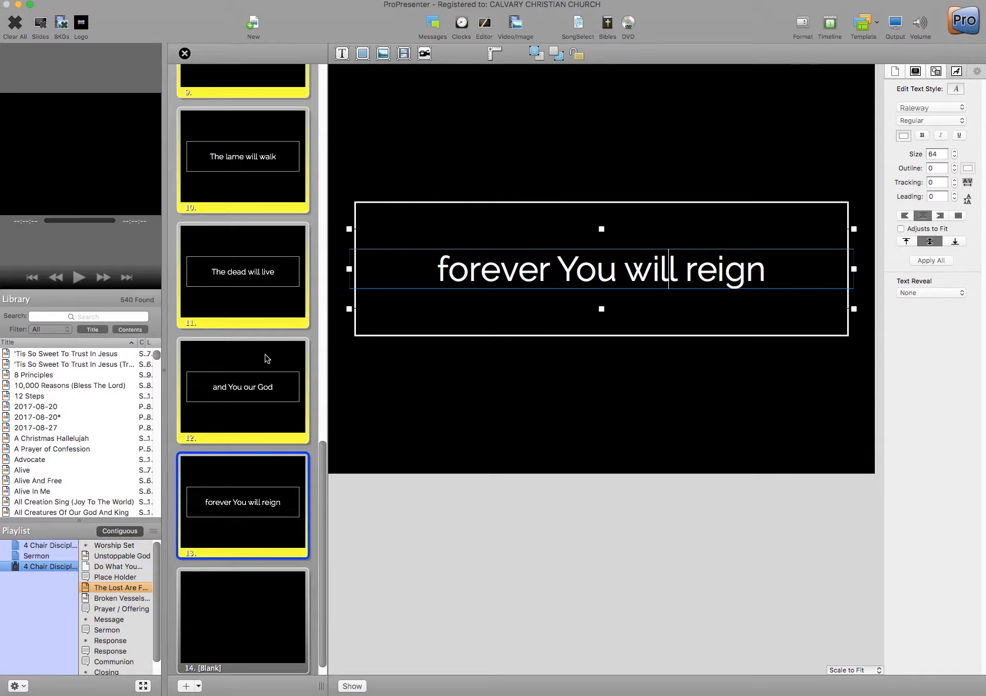
left_click(448, 275)
key("BackSpace")
type("F")
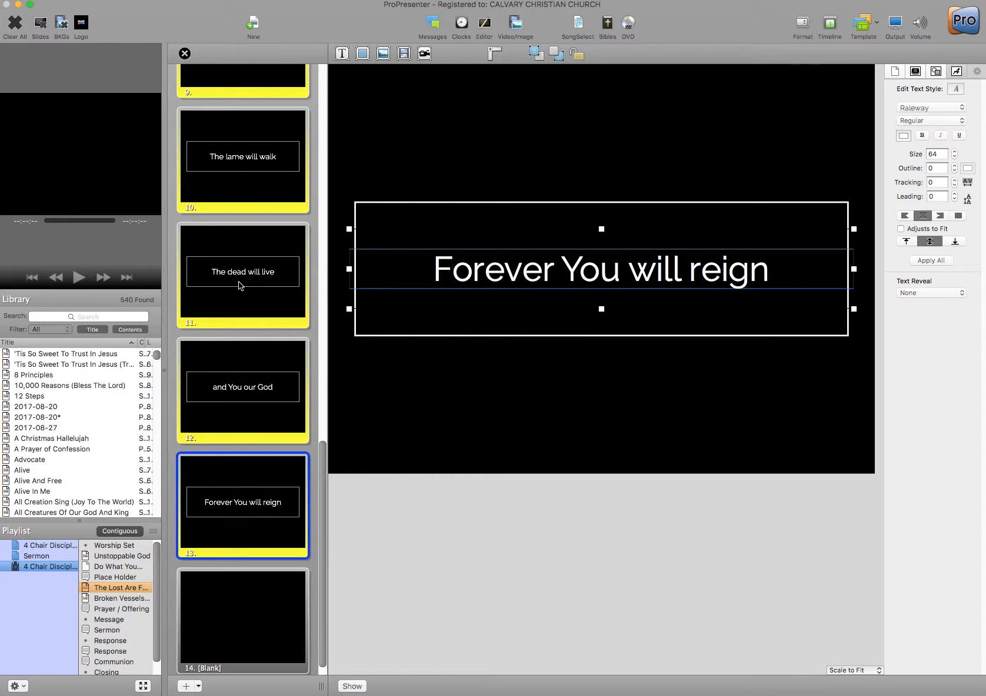
scroll(241, 284, "up", 15)
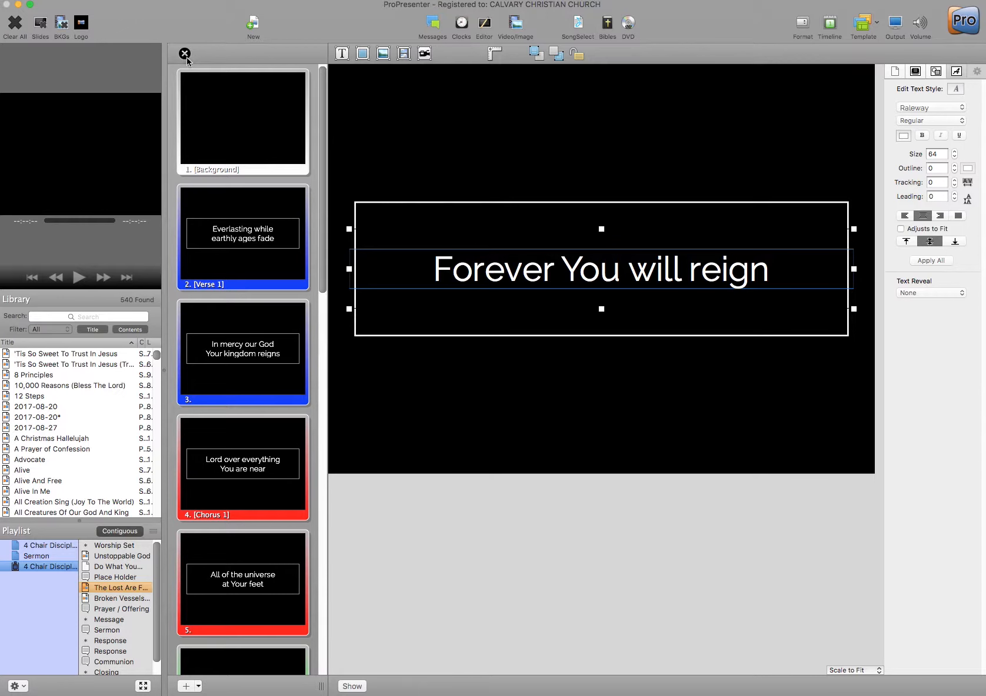
- Close the slide editor and show the Video/Image Bin below the playlist
left_click(185, 54)
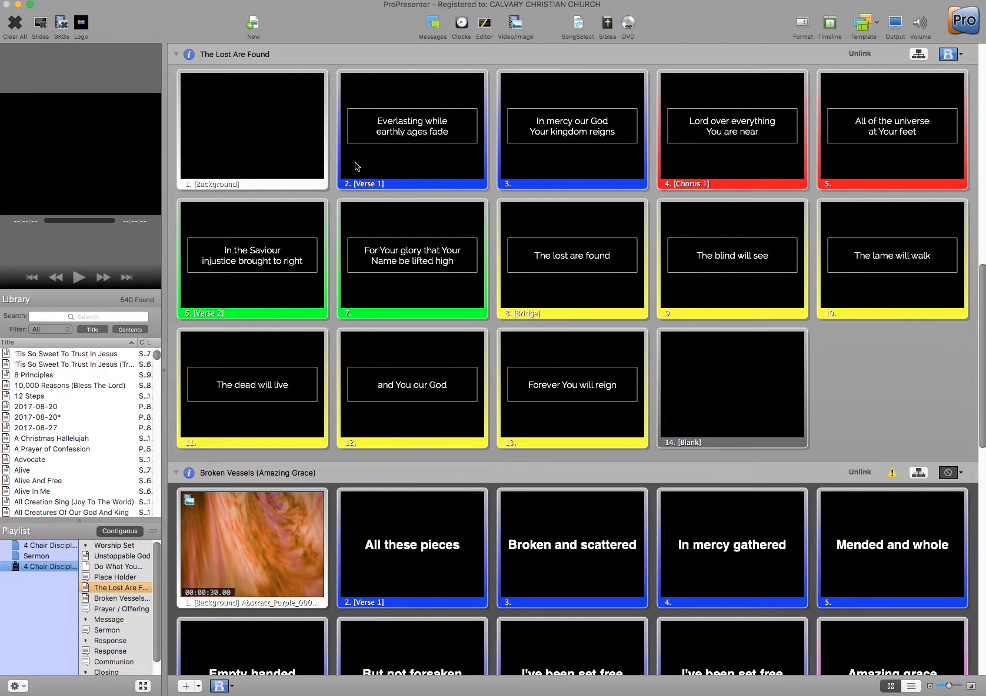
left_click(516, 25)
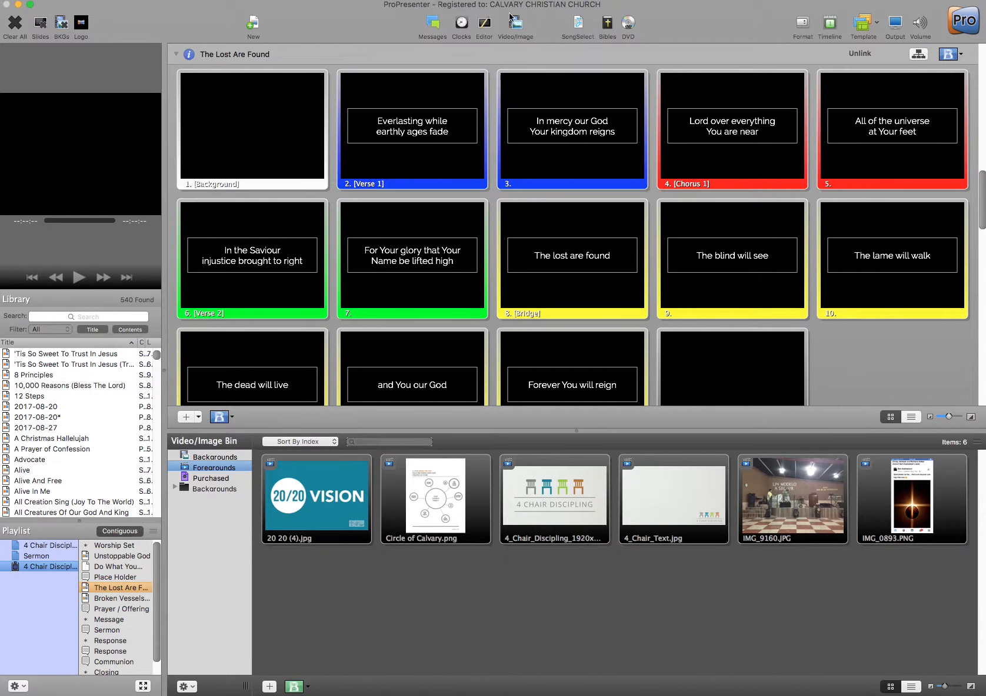
- Apply the blue Vivid Haze Double Medium video from Backgrounds > Current Background to The Lost Are Found's slide 1
left_click(175, 488)
left_click(215, 499)
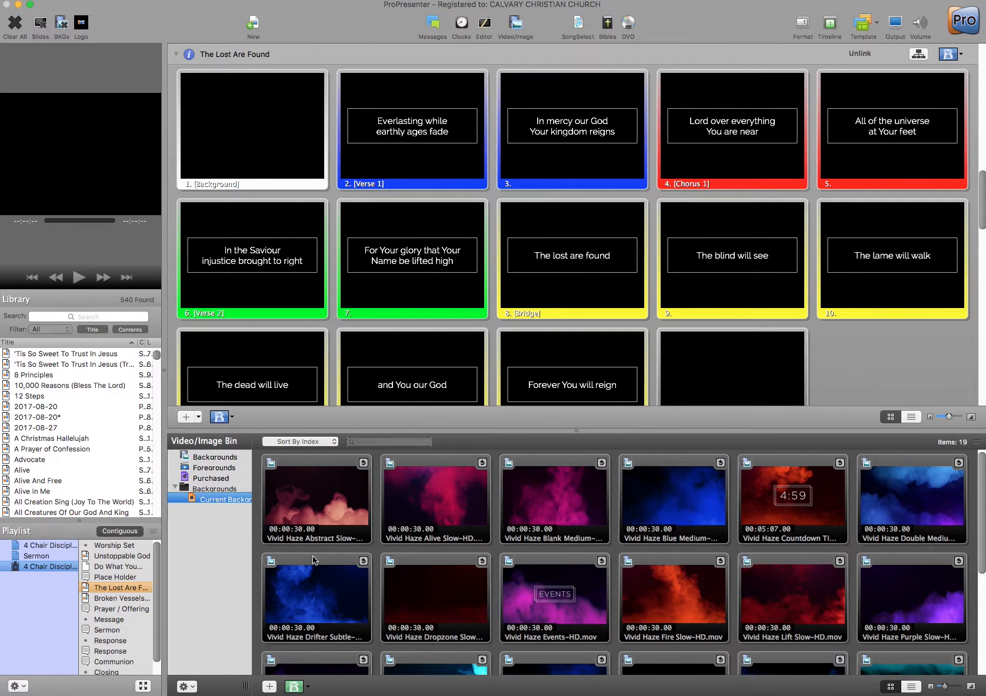
scroll(720, 581, "down", 3)
scroll(720, 581, "up", 3)
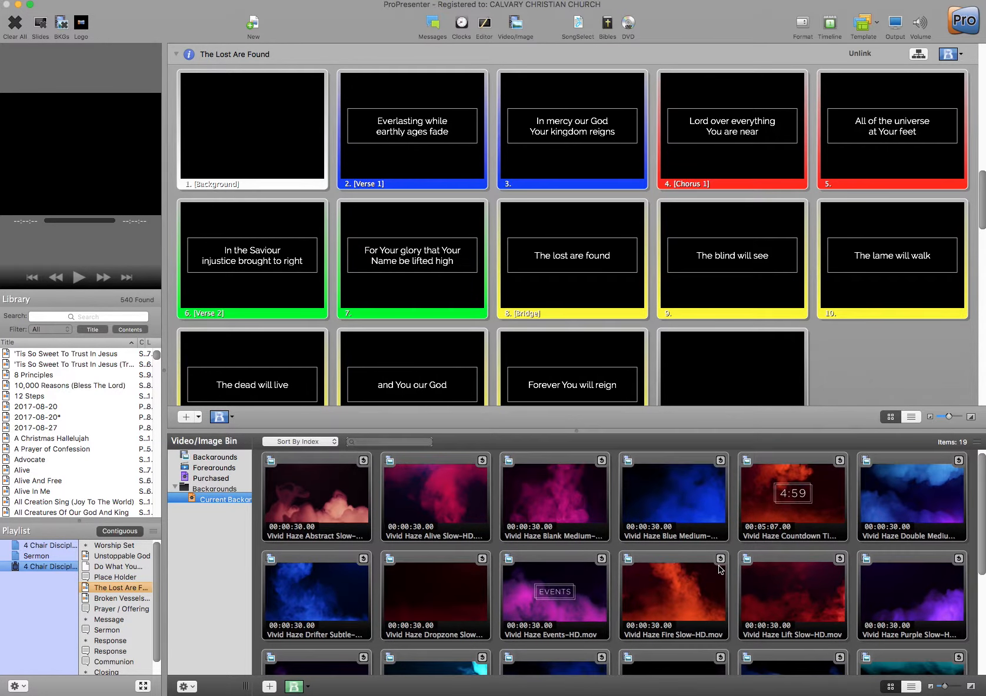
left_click_drag(889, 493, 245, 140)
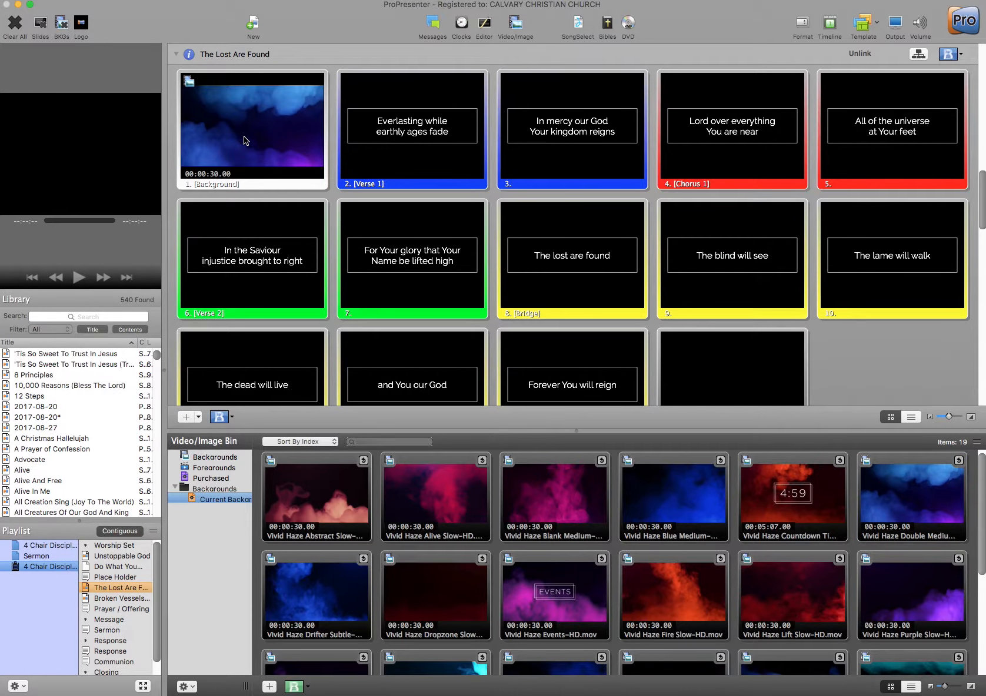
left_click(177, 490)
- Close the Video/Image bin, scroll through the playlist, and launch the SongSelect search window
left_click(515, 23)
scroll(453, 261, "down", 4)
scroll(453, 260, "down", 10)
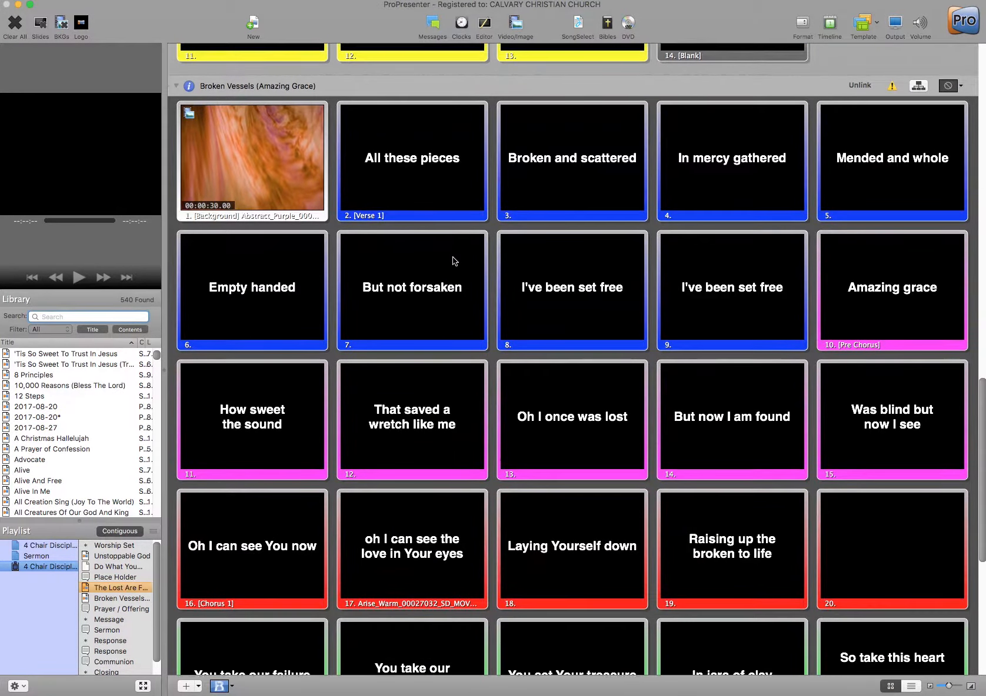
scroll(453, 260, "up", 8)
scroll(453, 261, "up", 15)
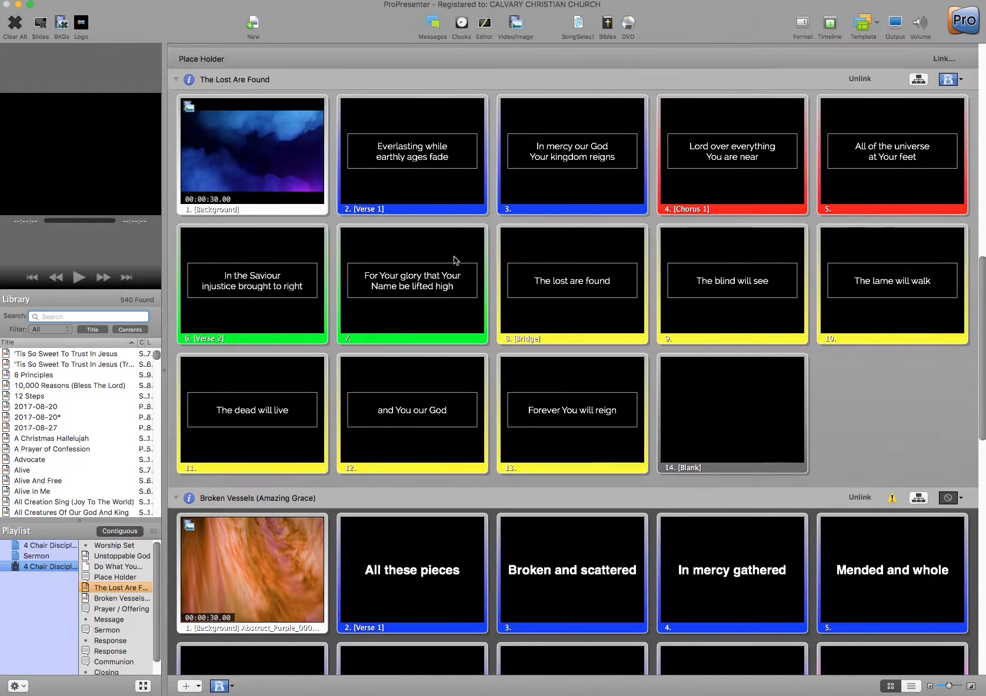
scroll(456, 261, "down", 4)
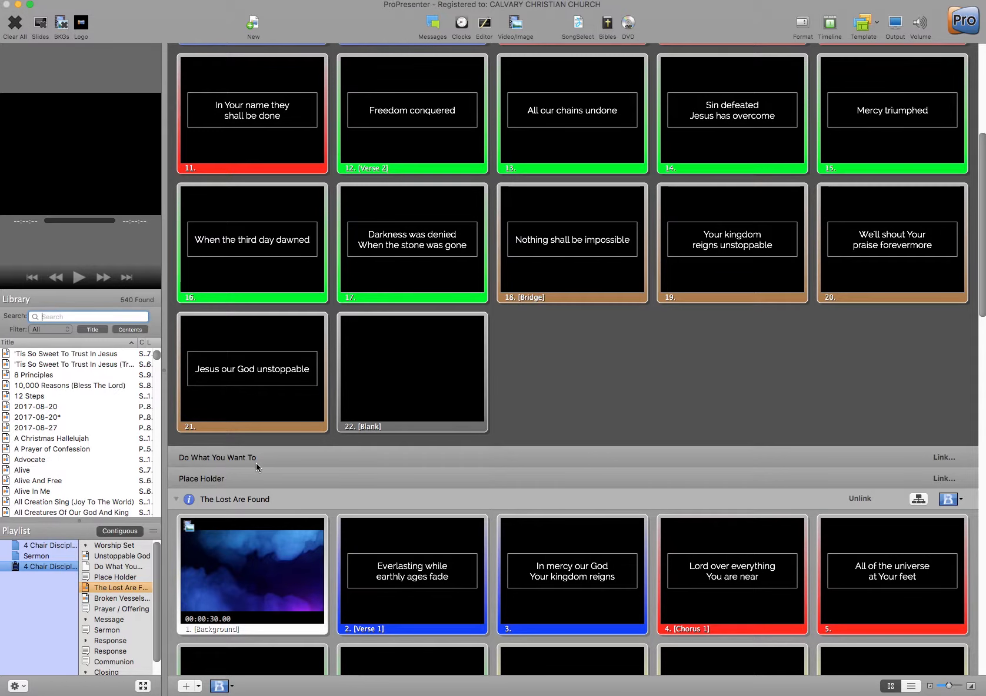
left_click(577, 26)
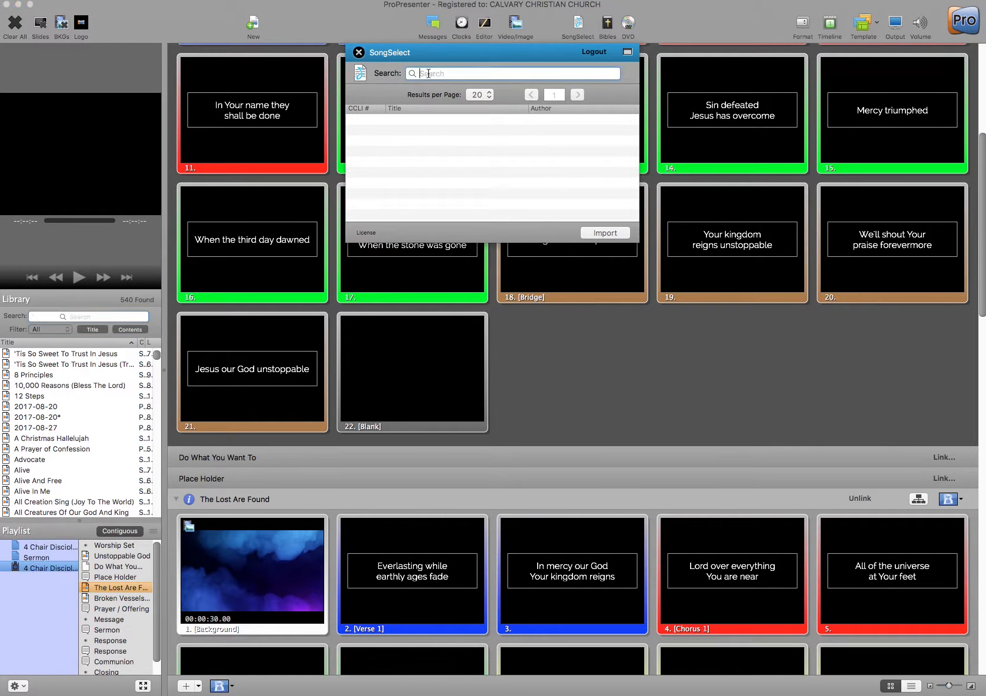
- Search SongSelect for 'Do What You Want To', select the first result and start its import
type("Do What You Want To")
key("Return")
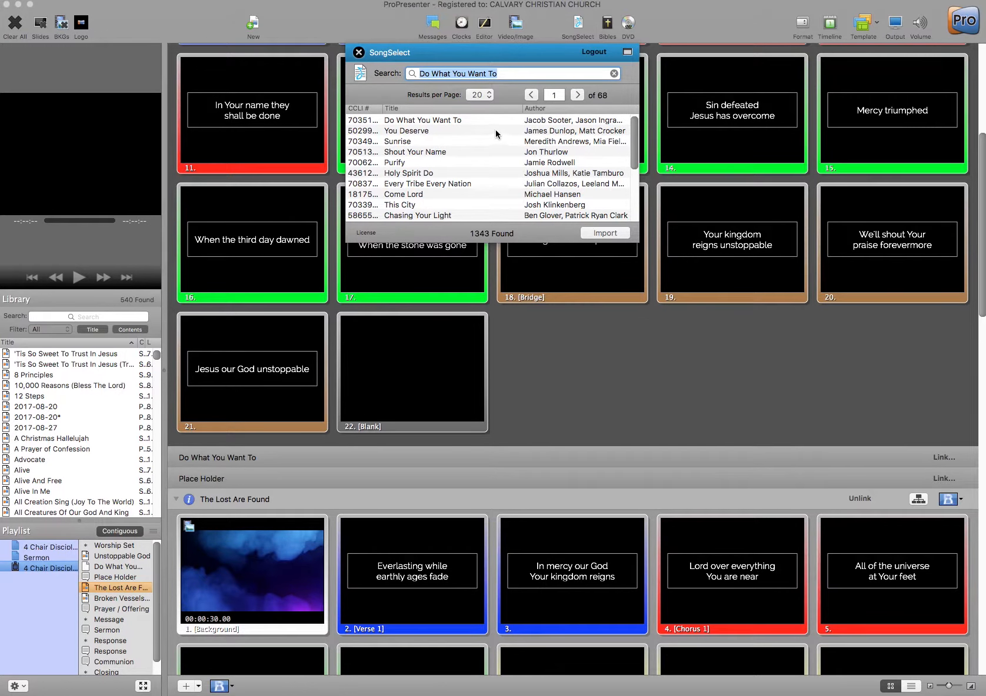
left_click(433, 121)
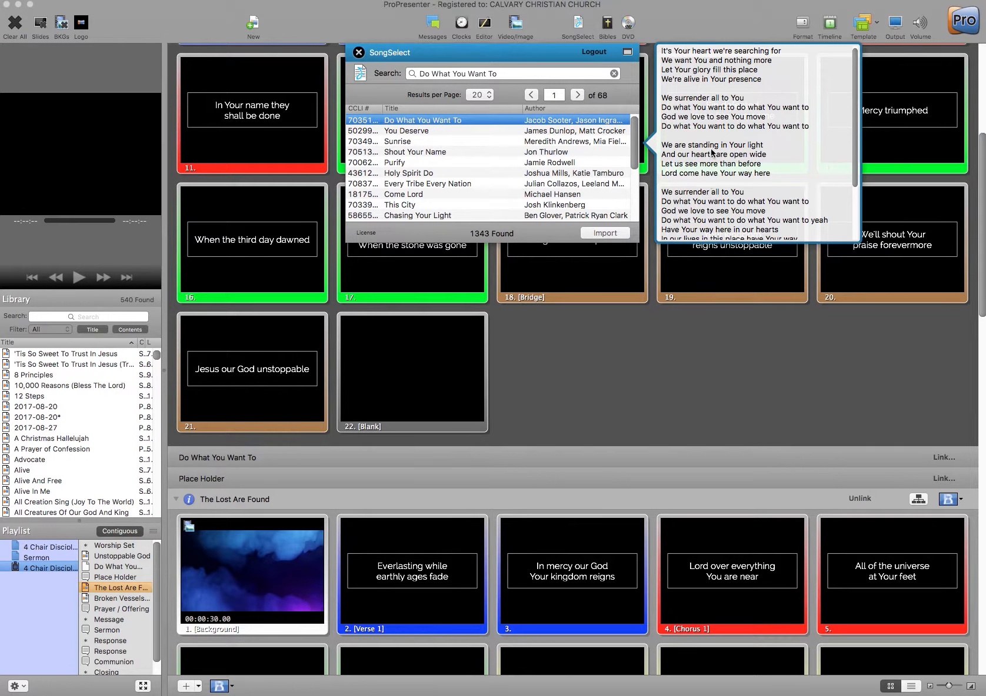
left_click(598, 237)
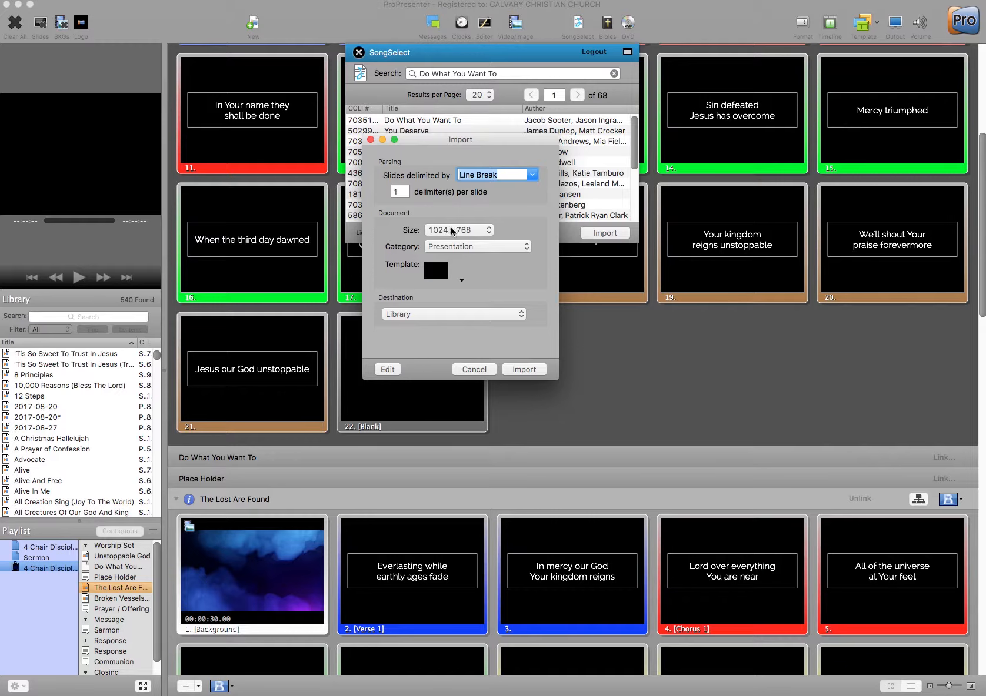
- Import the song with category Song and the Worship-Backgrounds Template 1 slide template
left_click(526, 248)
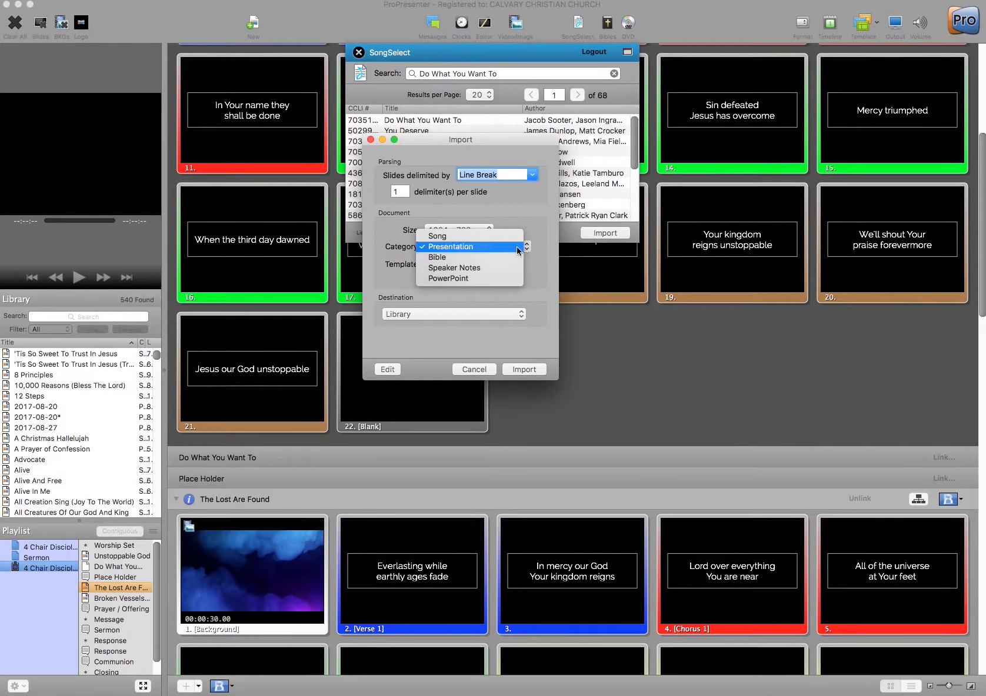
left_click(446, 237)
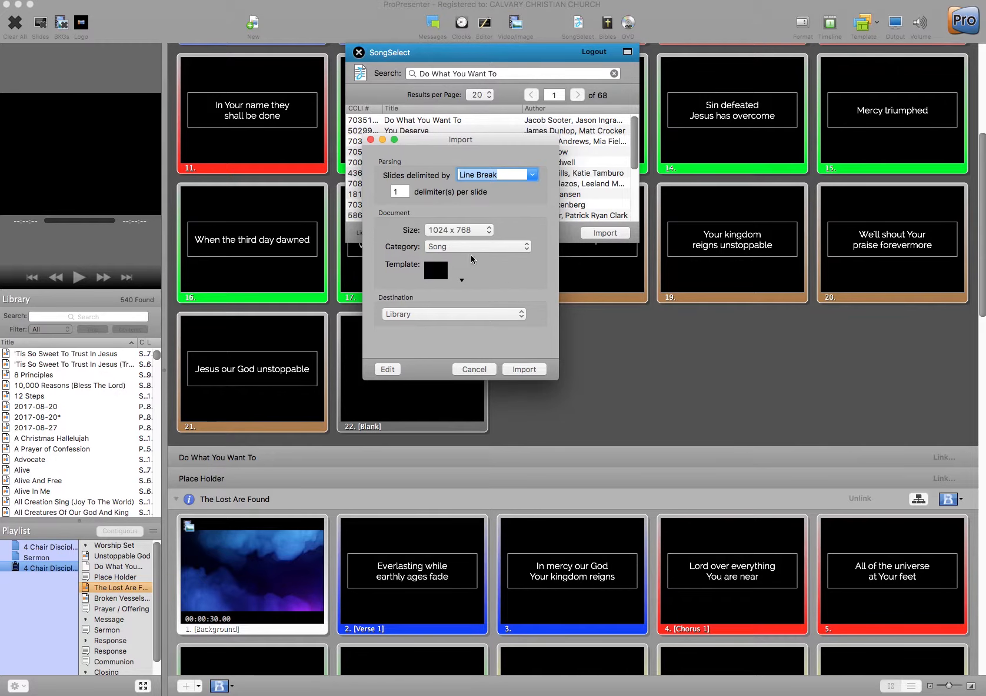
left_click(461, 281)
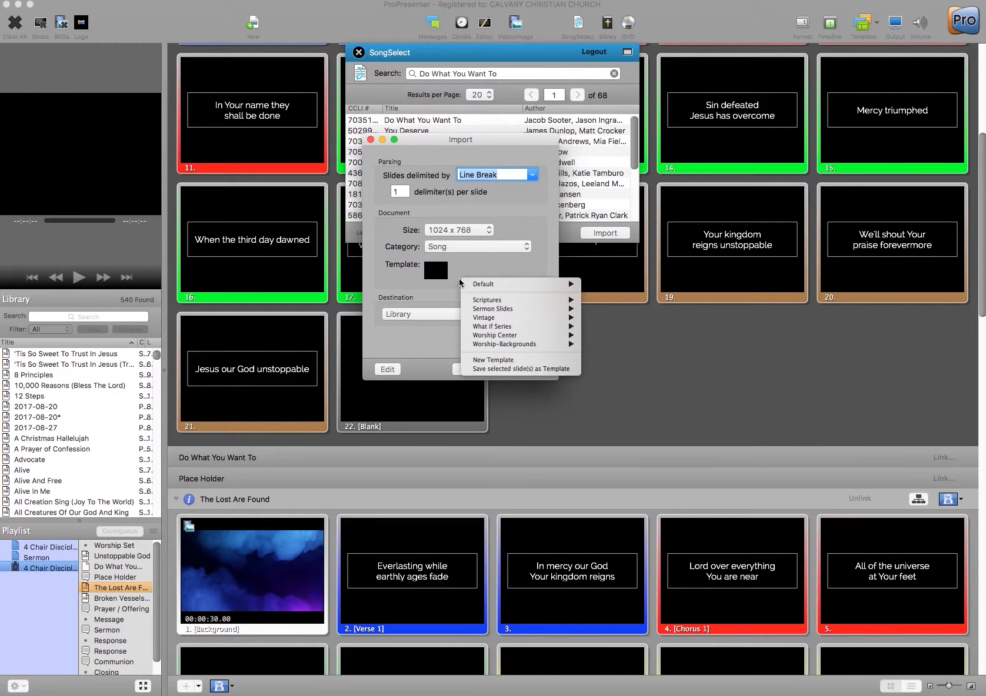
mouse_move(505, 344)
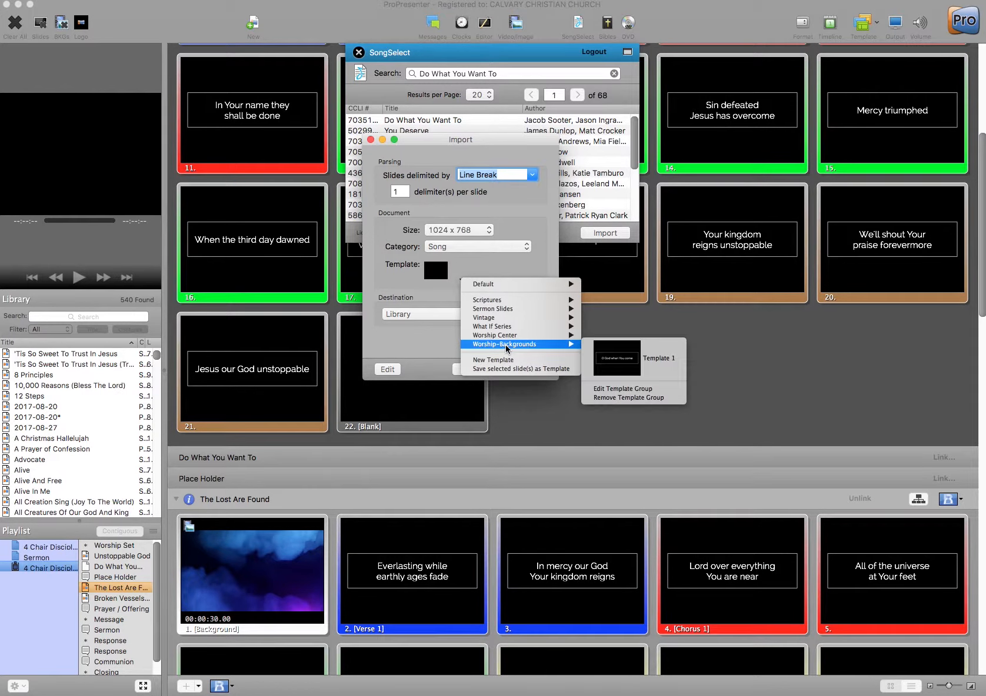
left_click(614, 360)
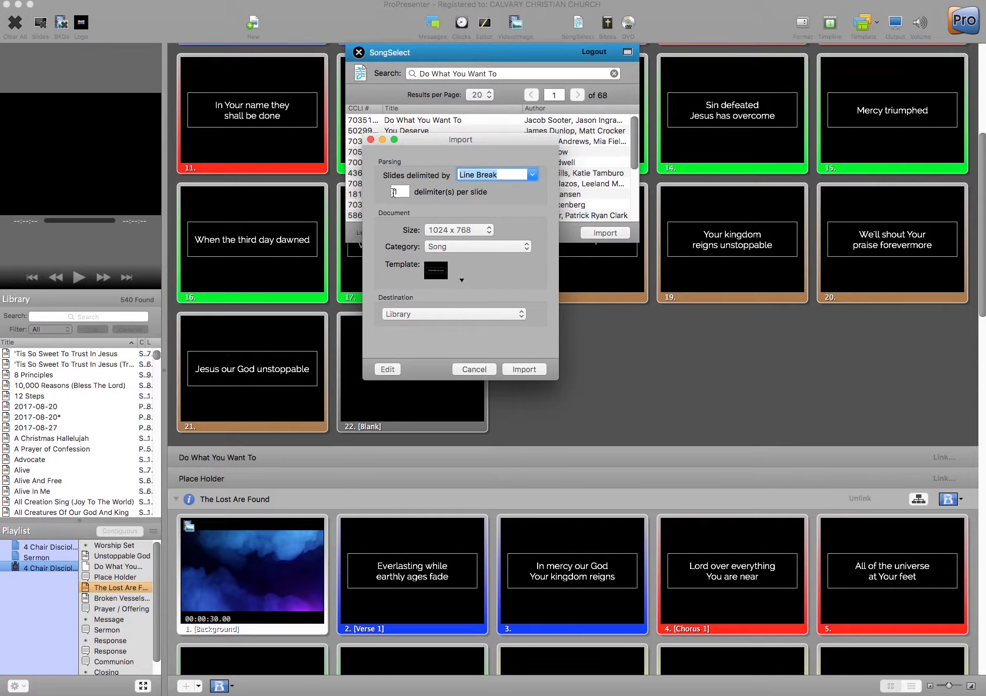
left_click(515, 370)
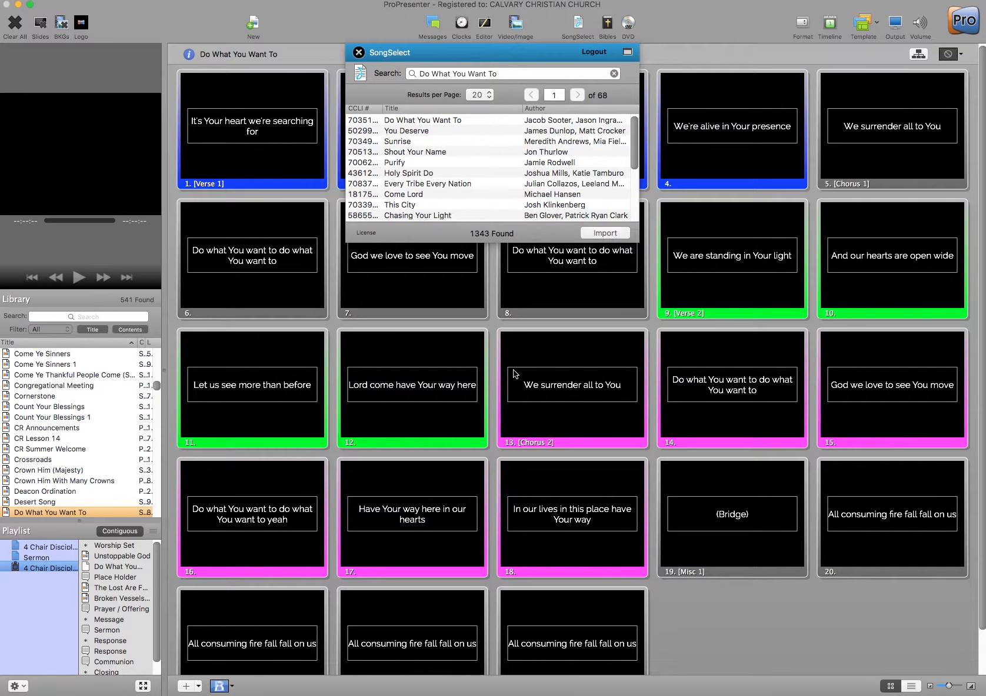
- Close SongSelect and link the playlist's Do What You Want To placeholder to the imported library song
left_click(358, 52)
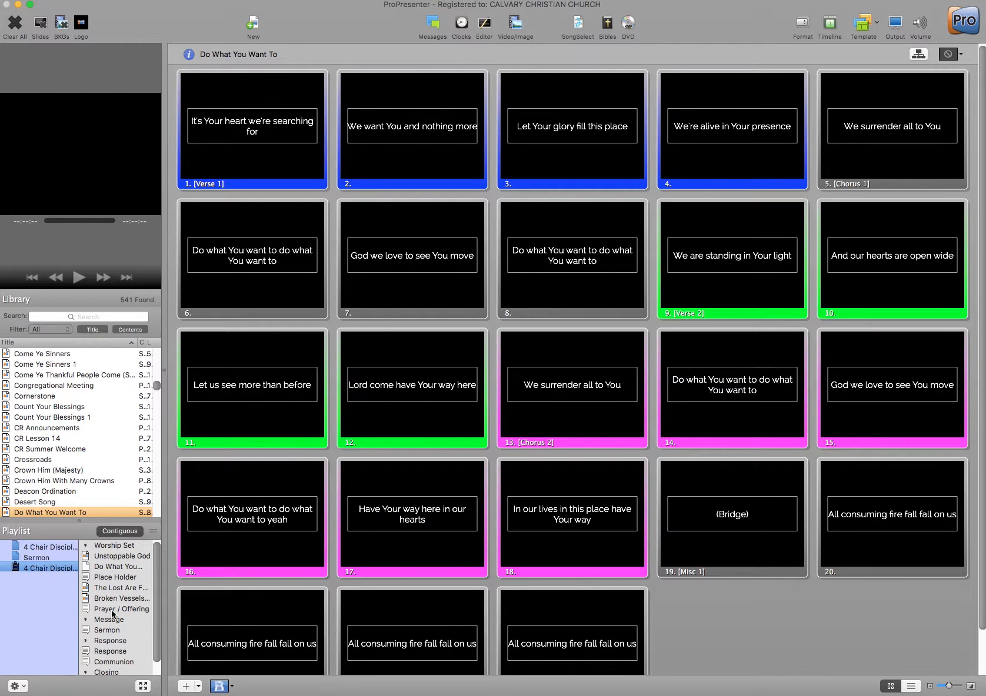
left_click(120, 567)
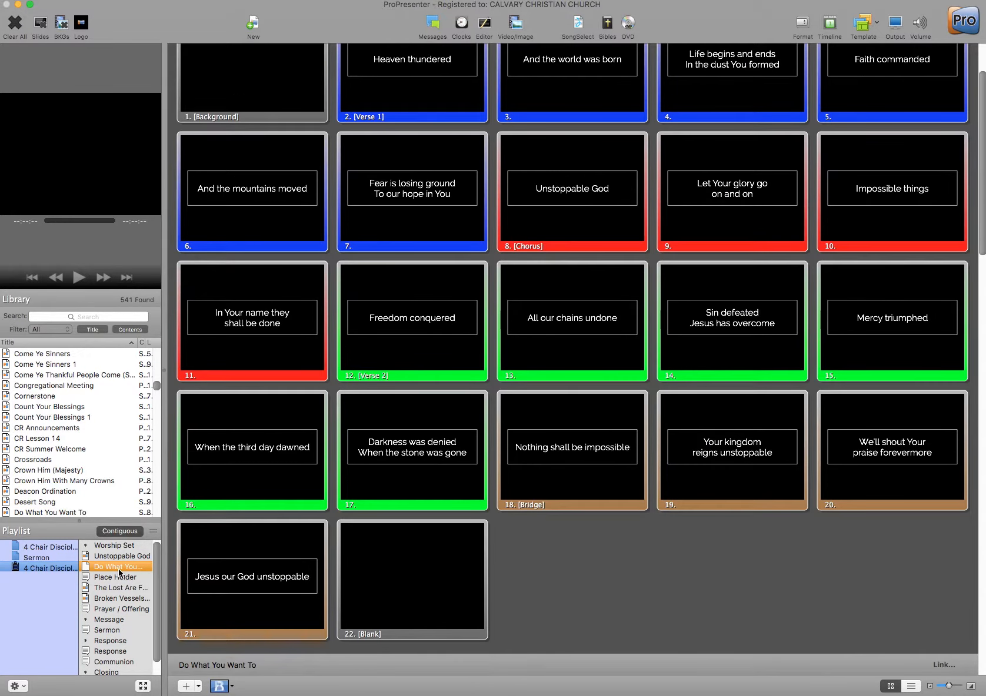
scroll(500, 345, "down", 10)
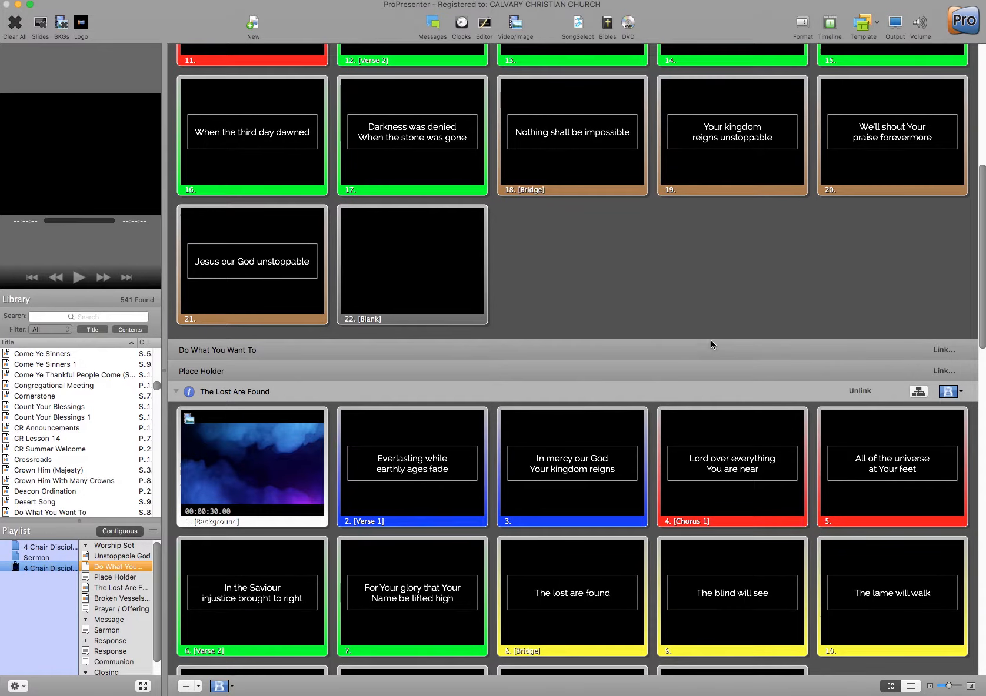
left_click(944, 350)
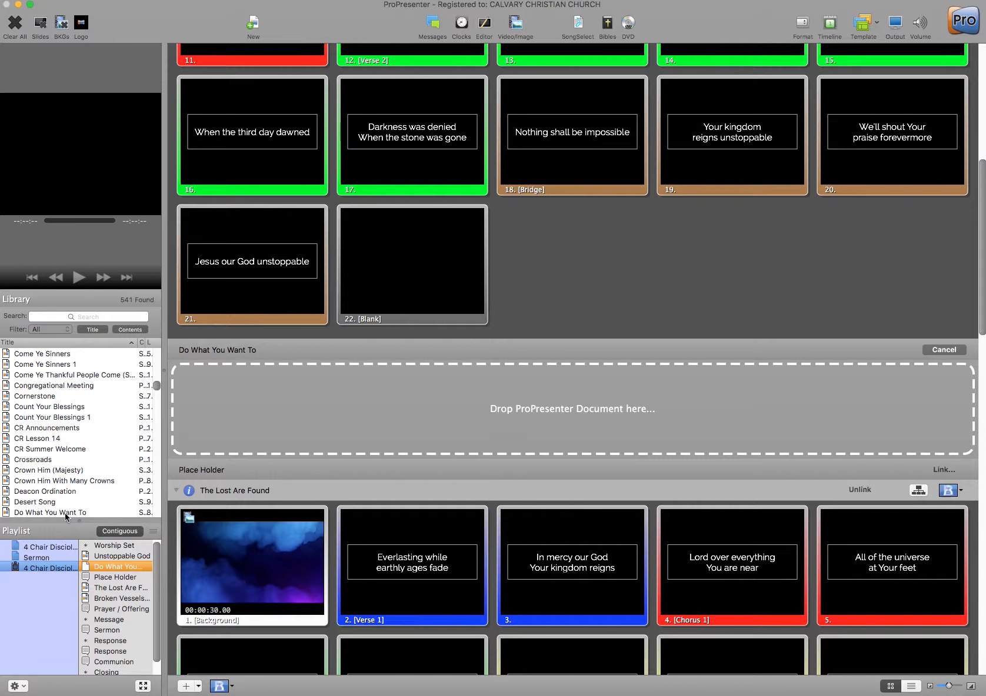
left_click_drag(66, 516, 561, 412)
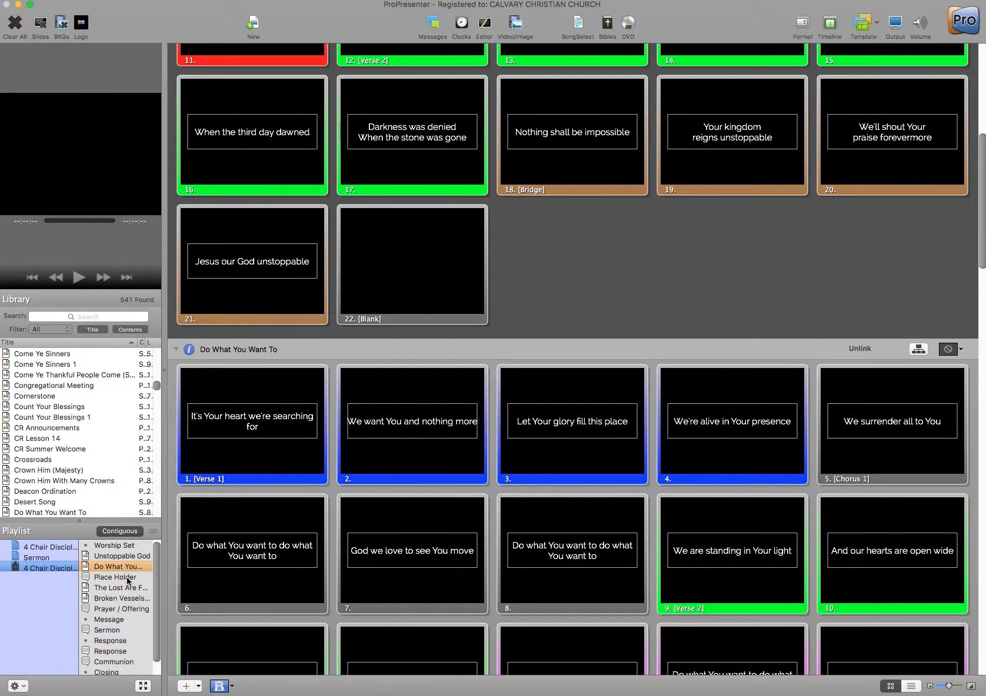
- Convert the service playlist to a non-PCO playlist and confirm
left_click(106, 631)
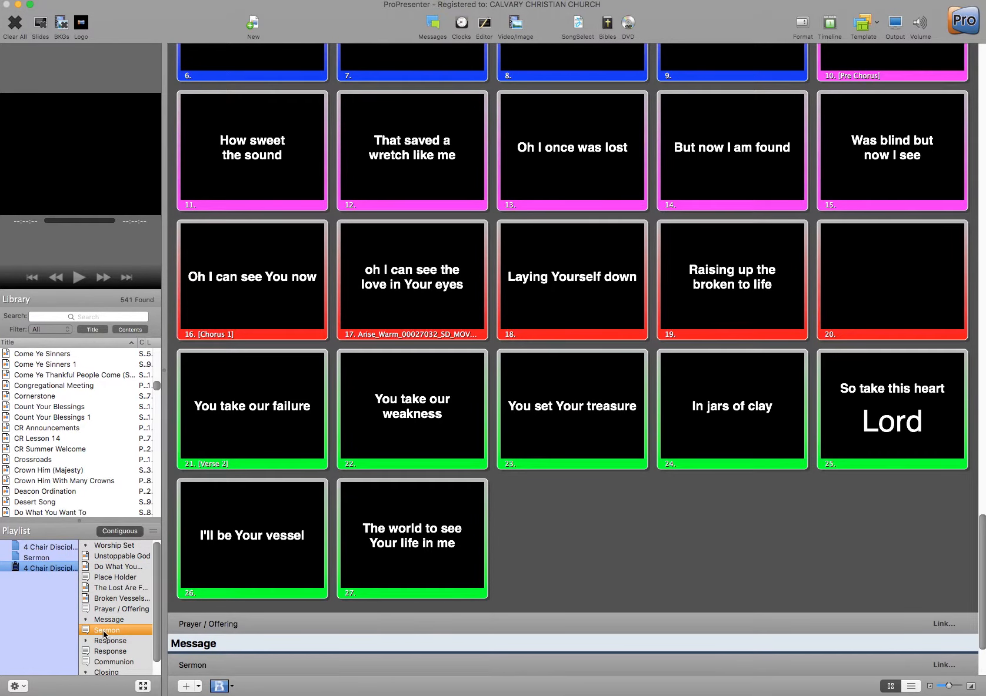
scroll(104, 635, "down", 1)
scroll(104, 626, "up", 1)
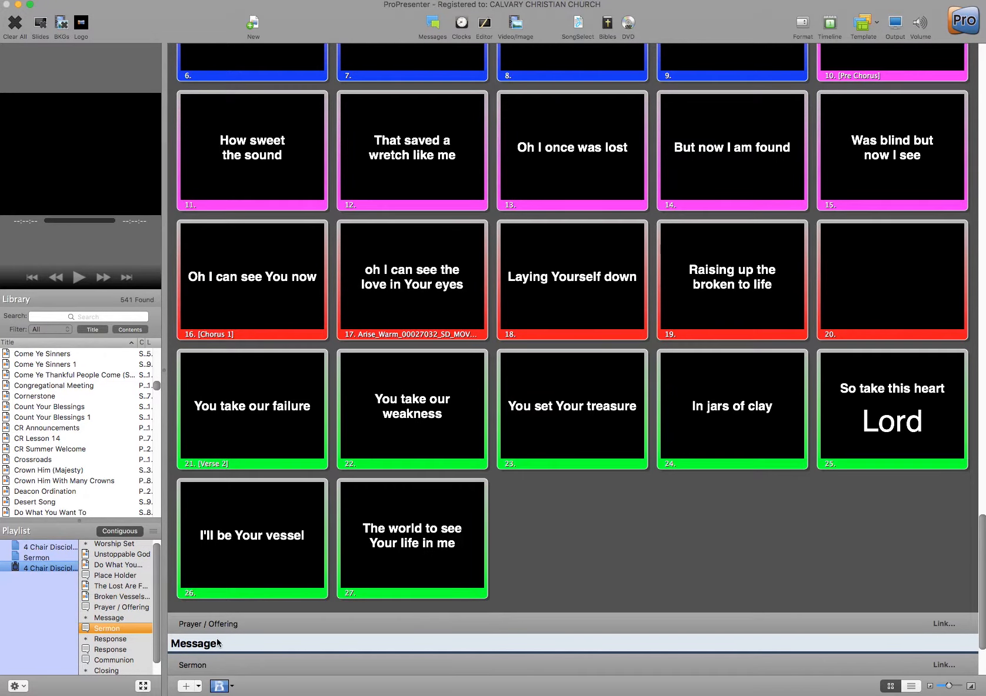
scroll(218, 638, "down", 3)
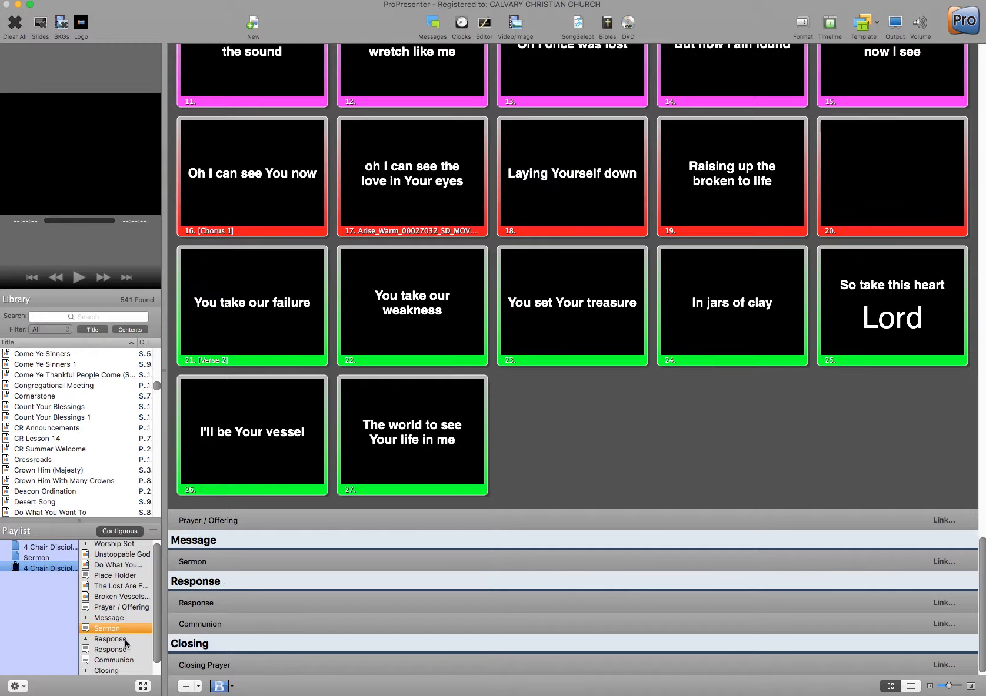
right_click(52, 569)
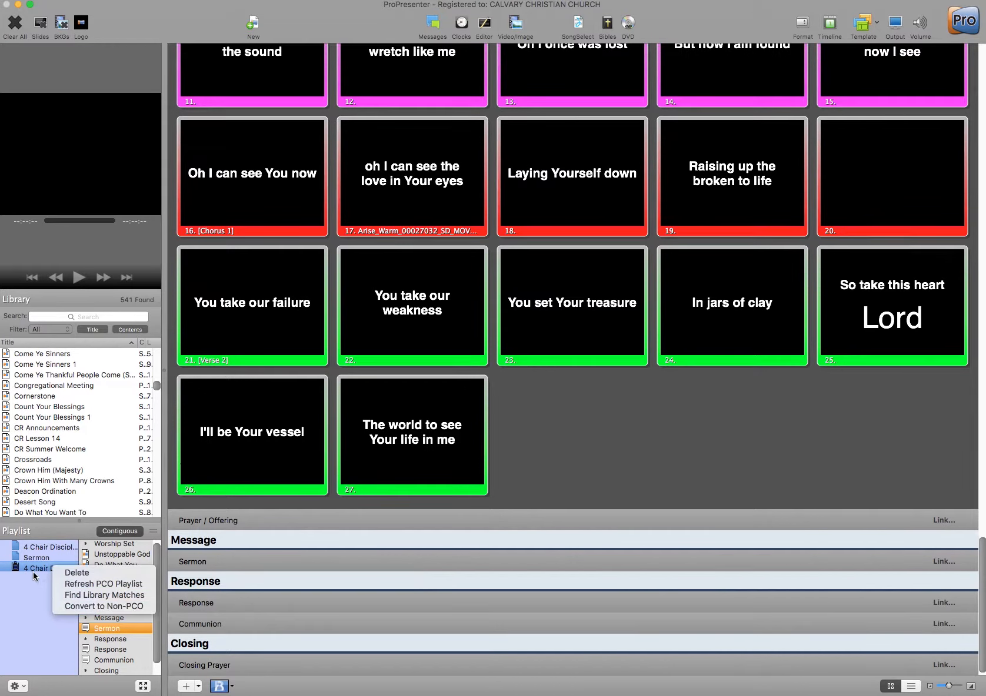
left_click(113, 606)
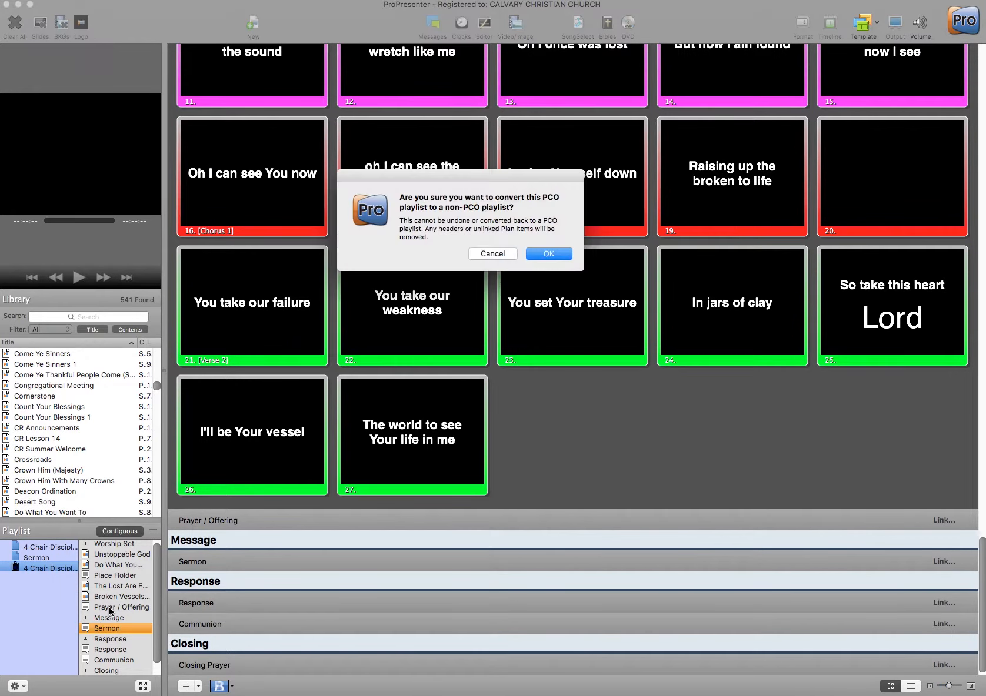
left_click(549, 255)
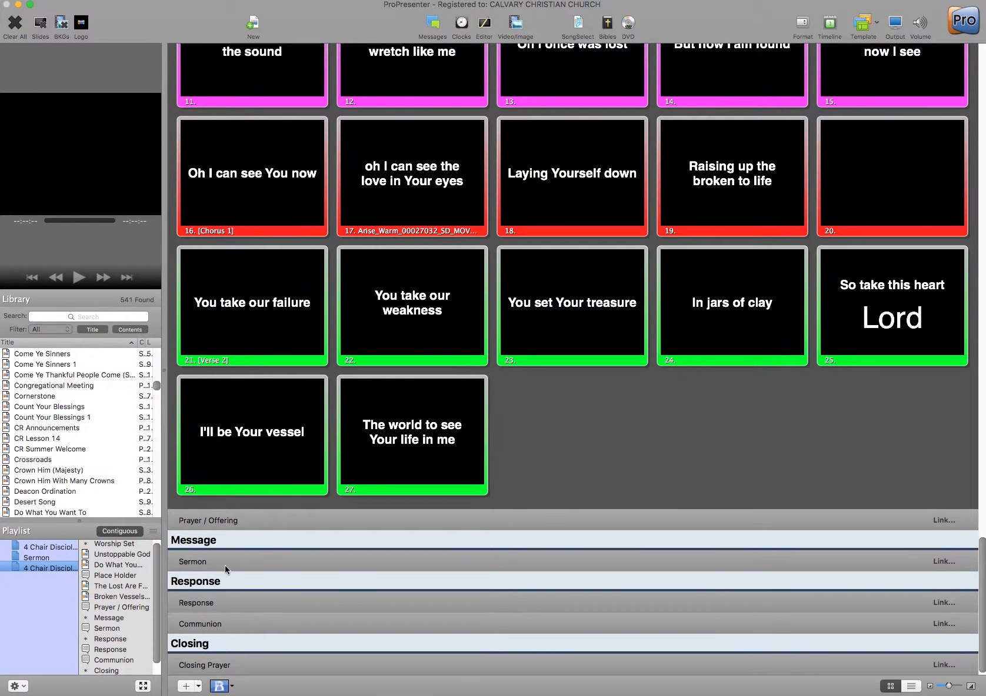
- Search the library for '2017' and open the 2017-08-27 sermon presentation
left_click(98, 317)
type("2017")
key("Return")
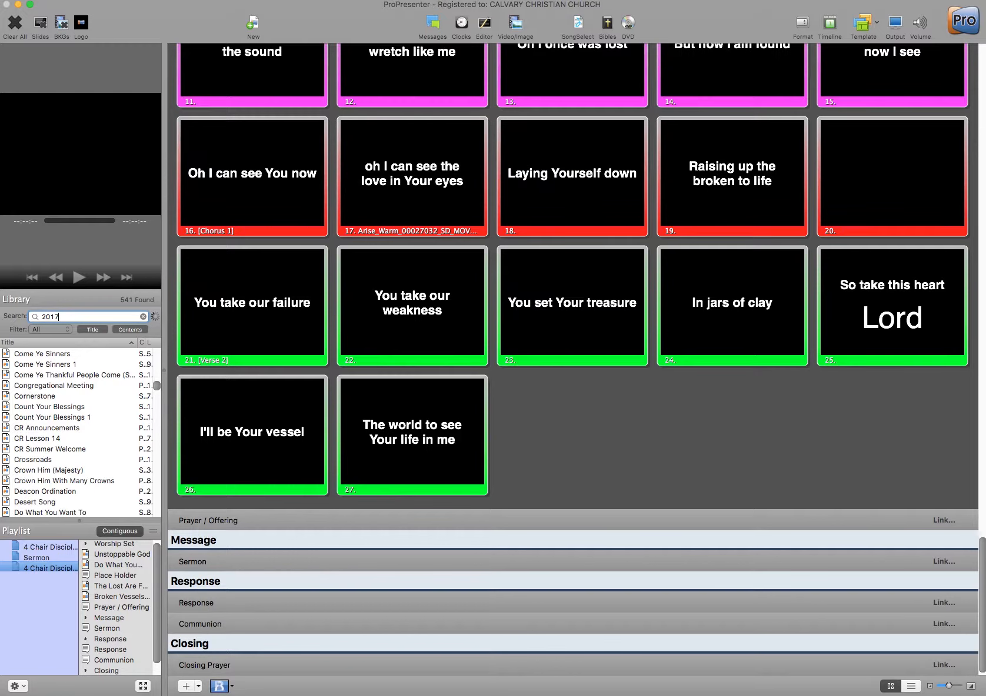
key("BackSpace")
key("BackSpace")
key("BackSpace")
key("BackSpace")
scroll(72, 390, "up", 15)
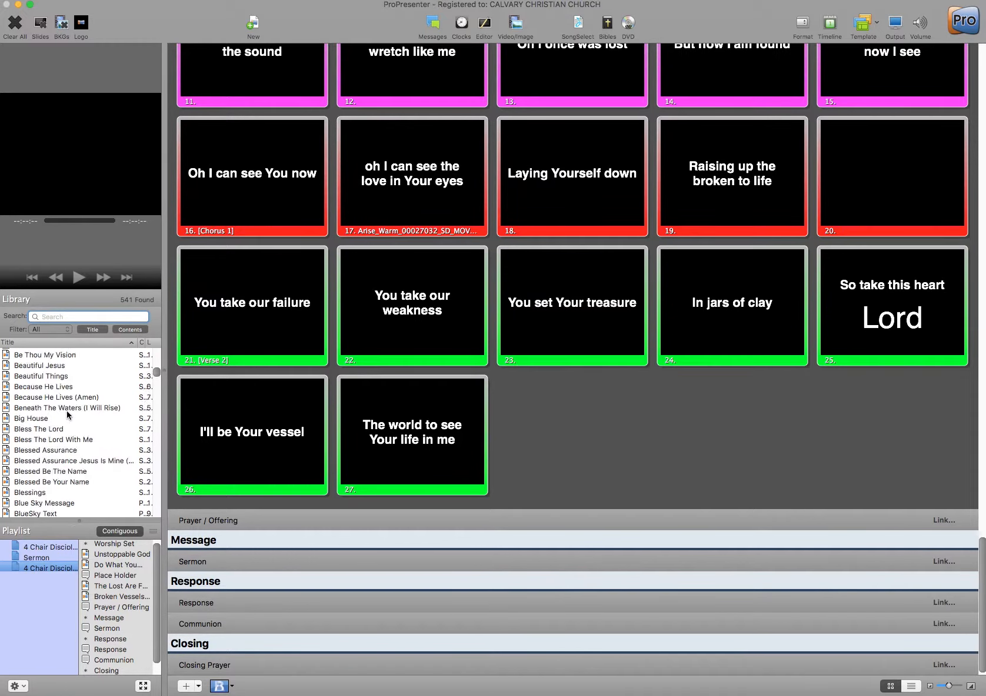
left_click(53, 428)
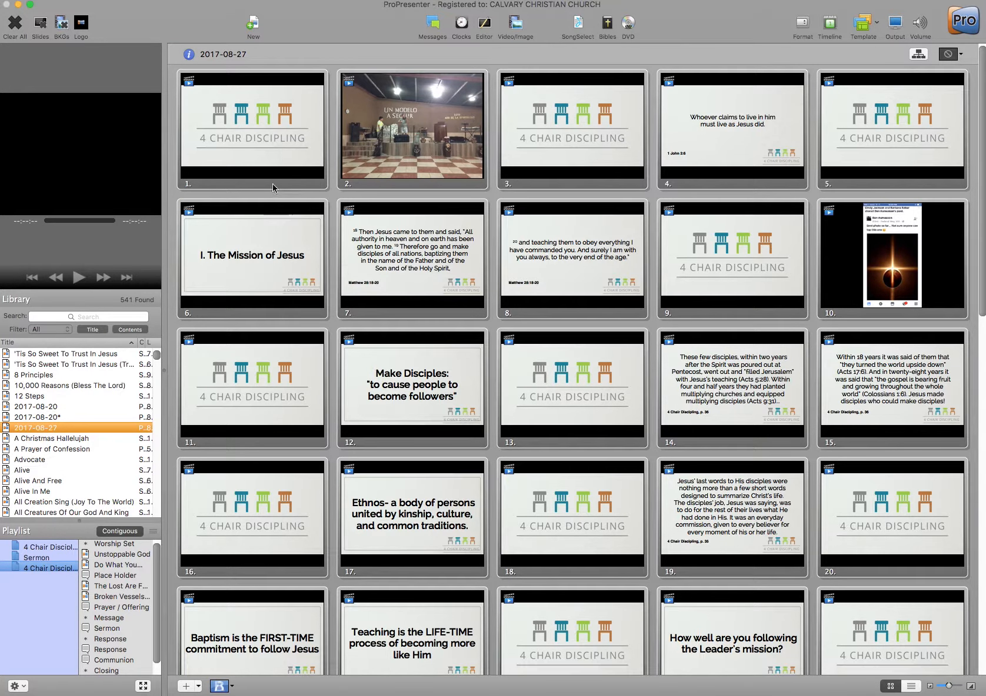
- Place the 2017-08-27 sermon under Sermon in the playlist, then check and close the Backgrounds media bin
left_click_drag(49, 429, 117, 638)
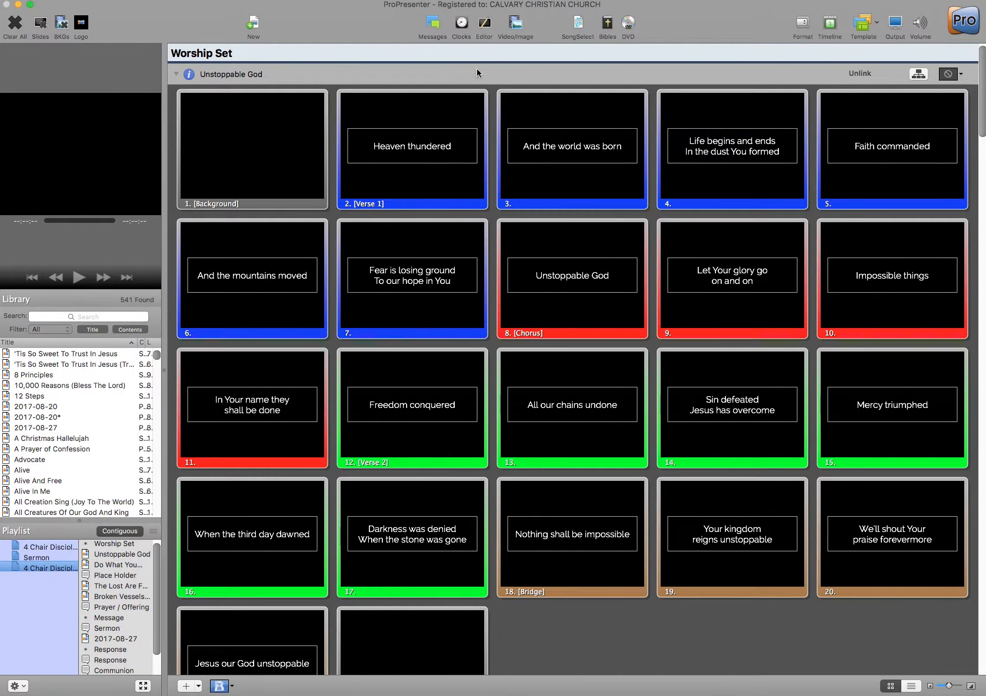
left_click(520, 29)
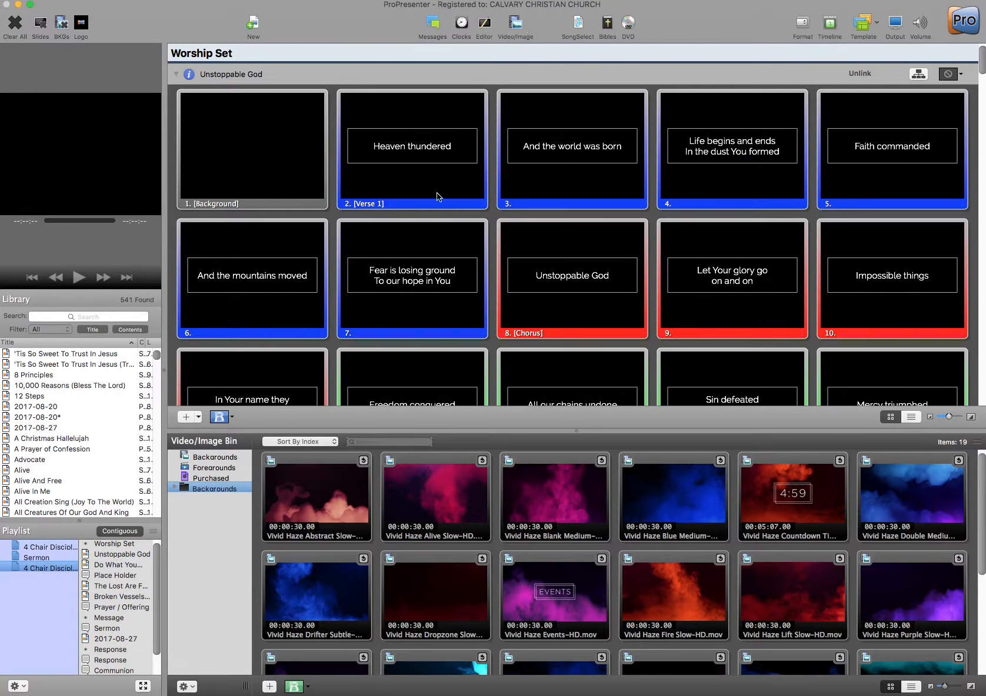
left_click(175, 488)
left_click(516, 24)
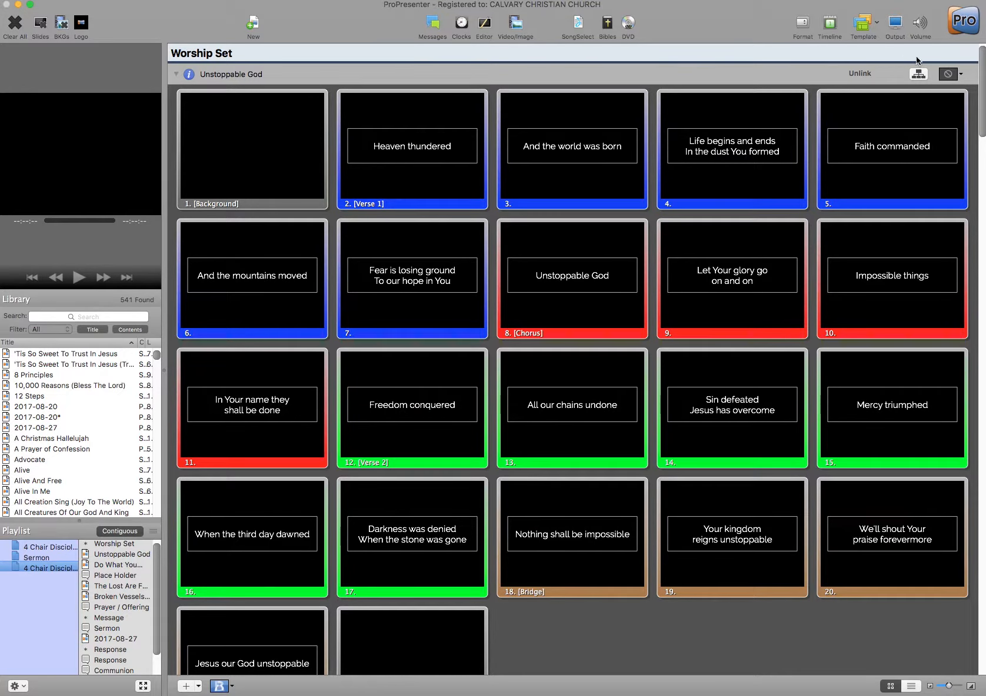
left_click(918, 74)
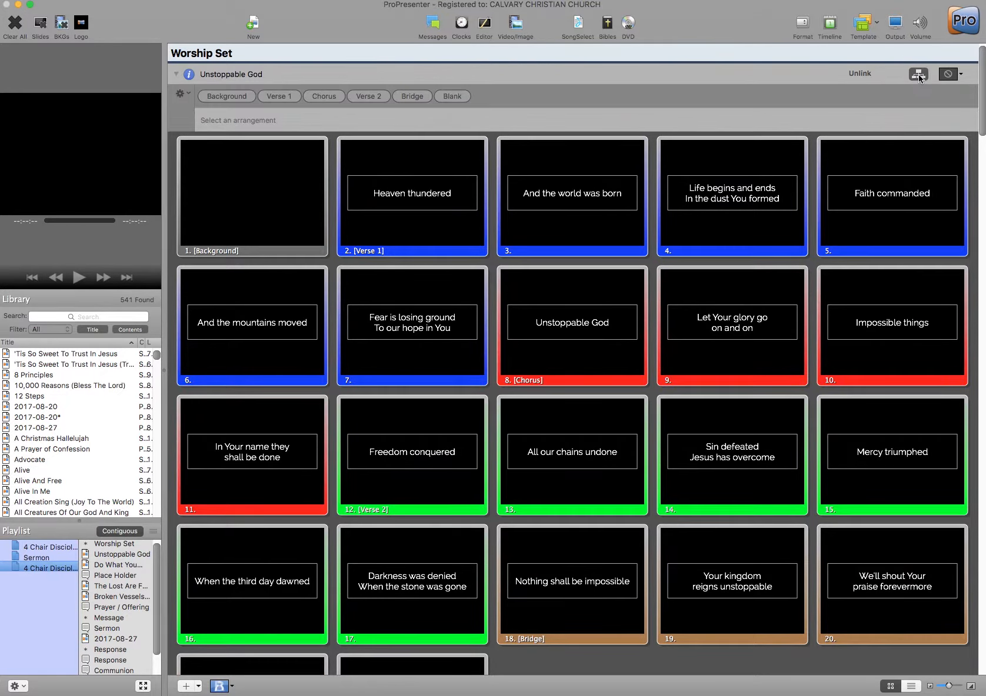
left_click(180, 95)
left_click(194, 124)
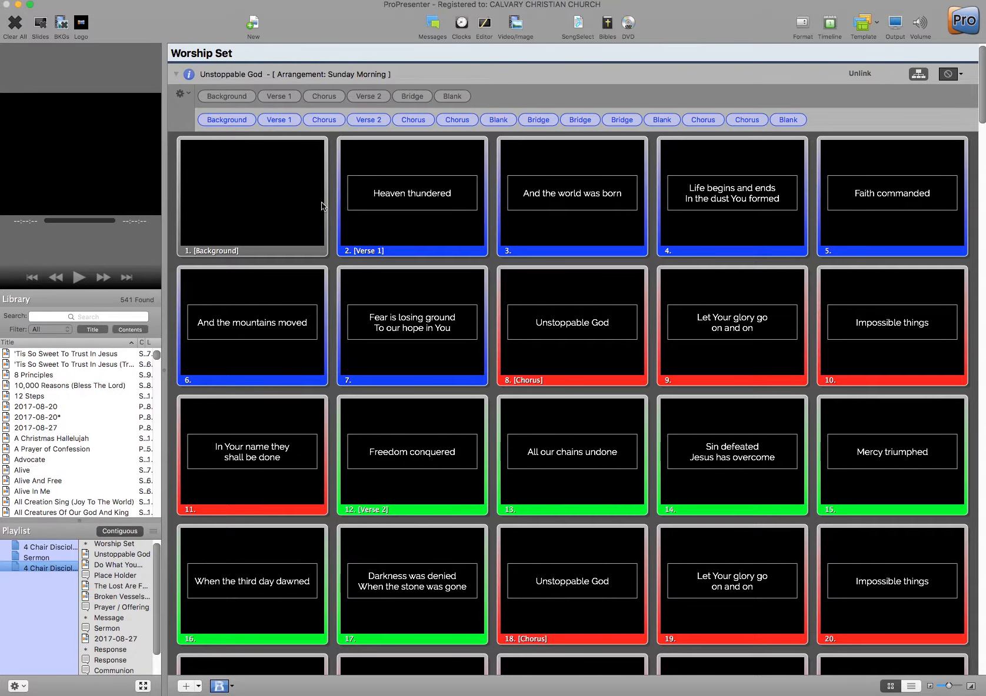
scroll(348, 213, "down", 10)
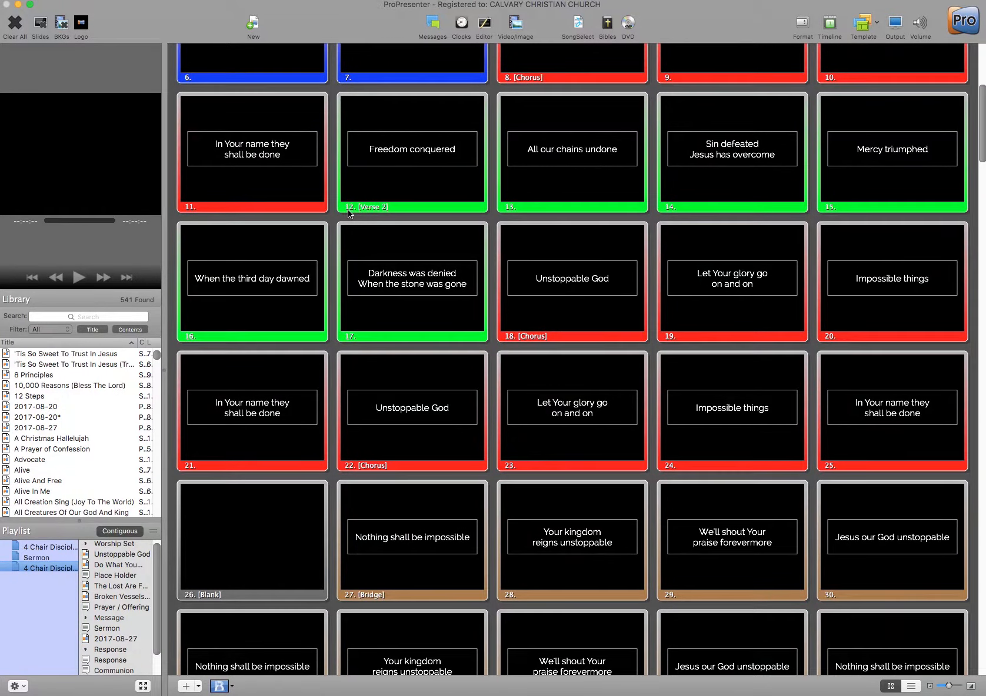
scroll(348, 213, "down", 15)
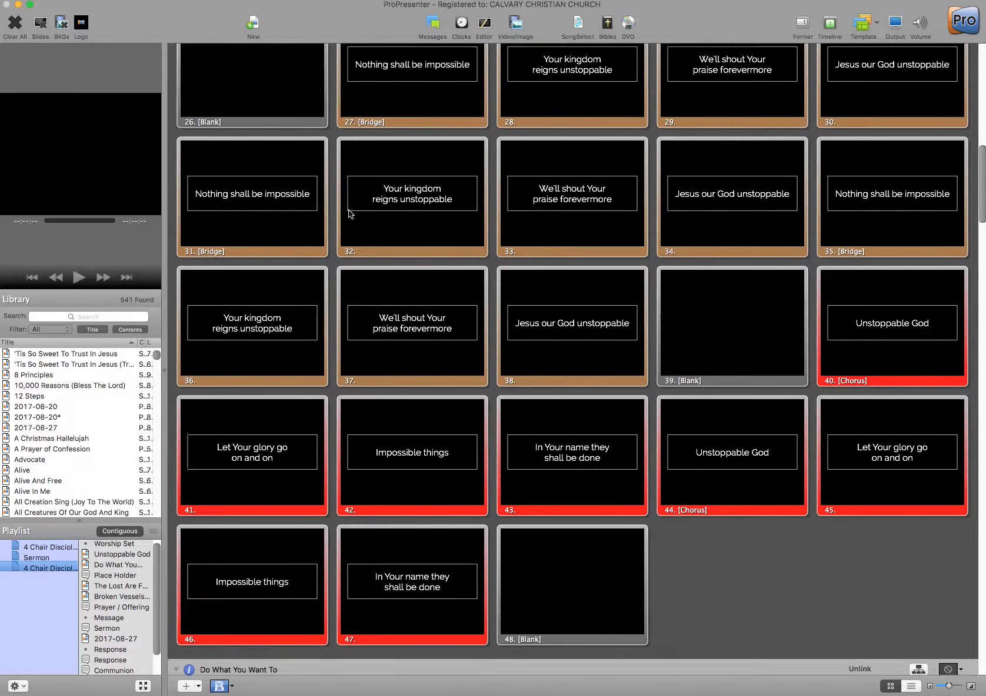
scroll(349, 213, "down", 2)
scroll(348, 213, "up", 20)
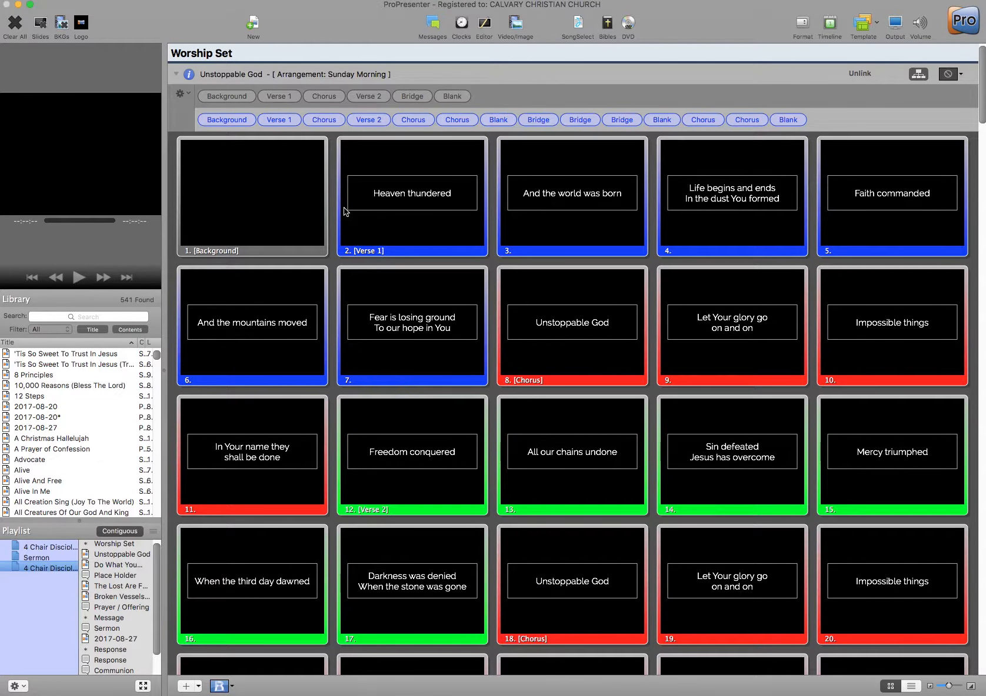
left_click(183, 92)
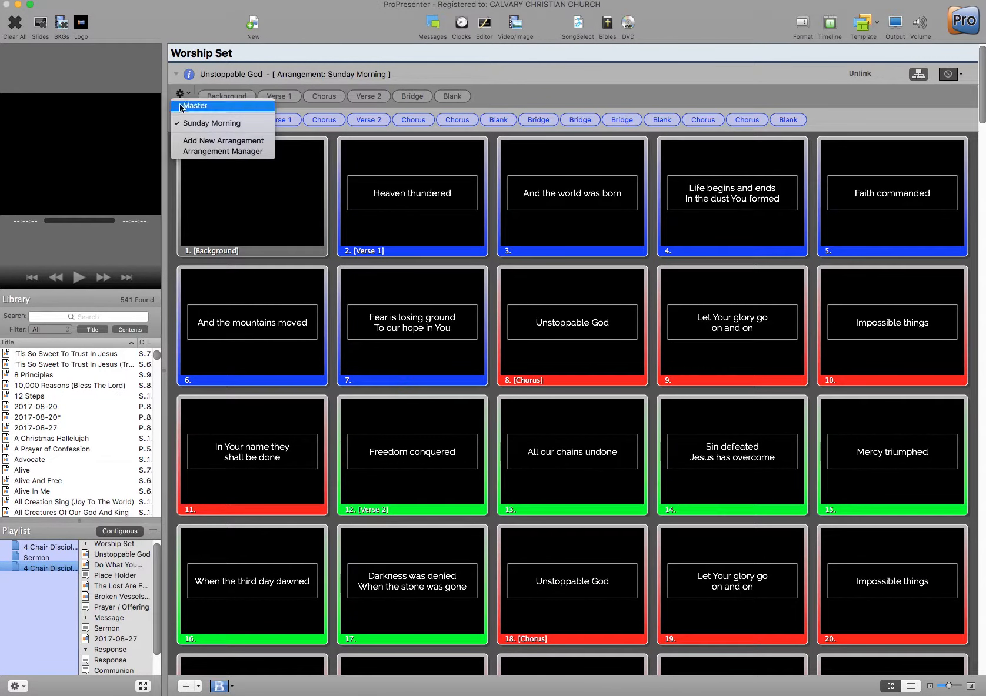
left_click(184, 109)
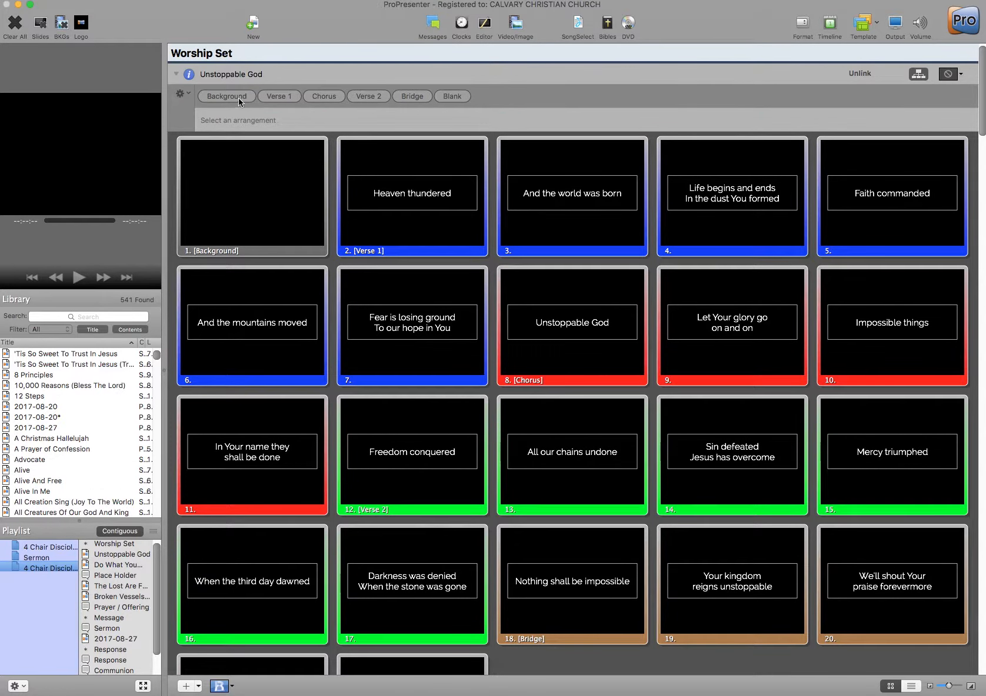
left_click(912, 75)
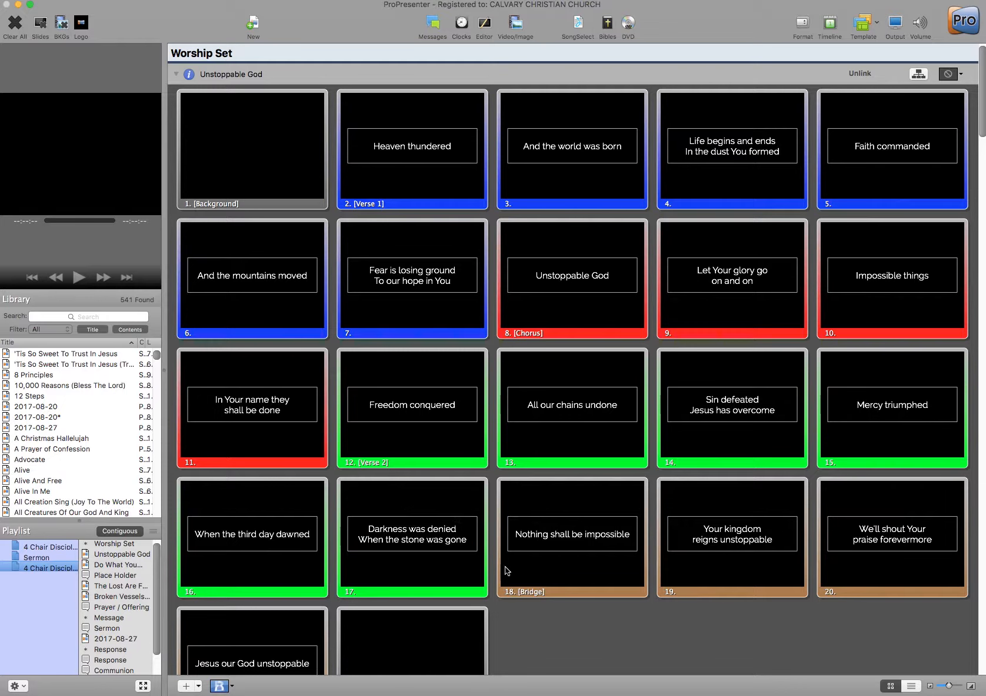
scroll(525, 568, "down", 3)
scroll(525, 569, "down", 1)
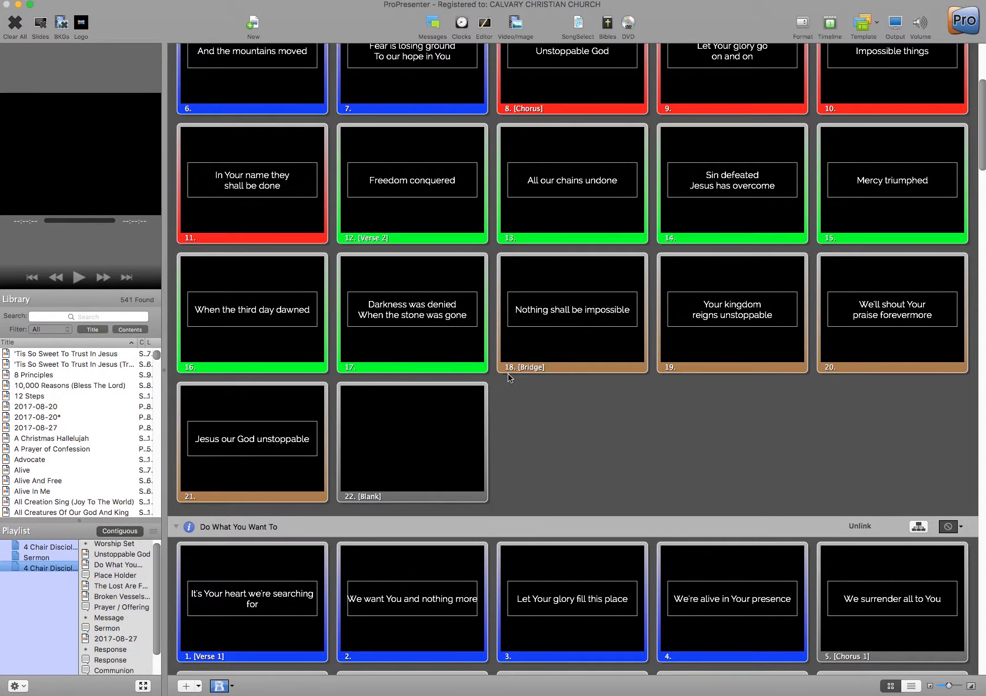
scroll(521, 380, "up", 4)
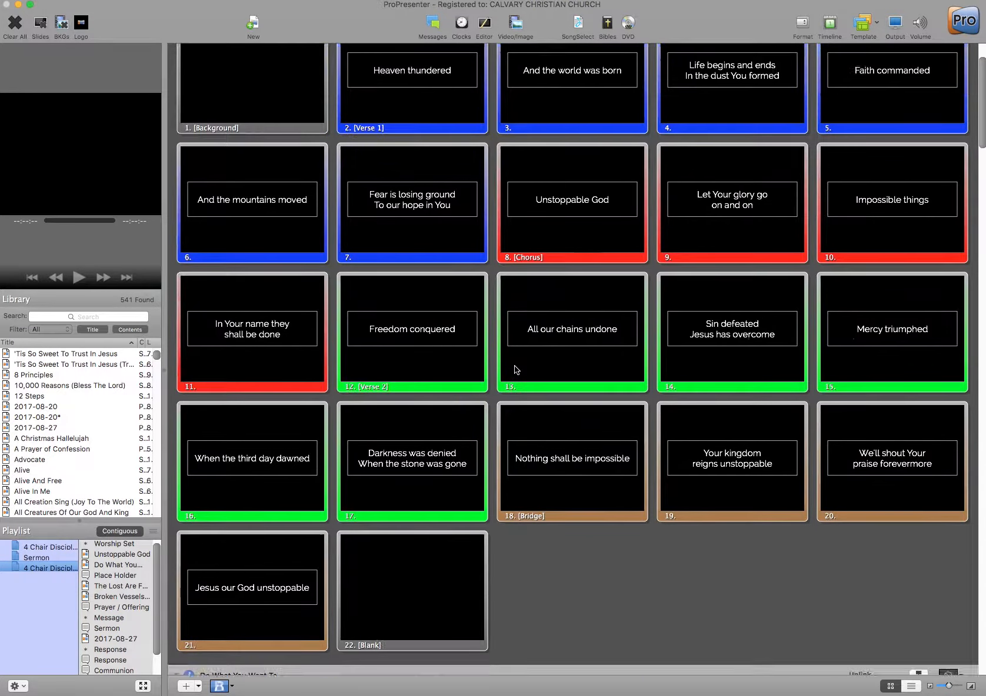